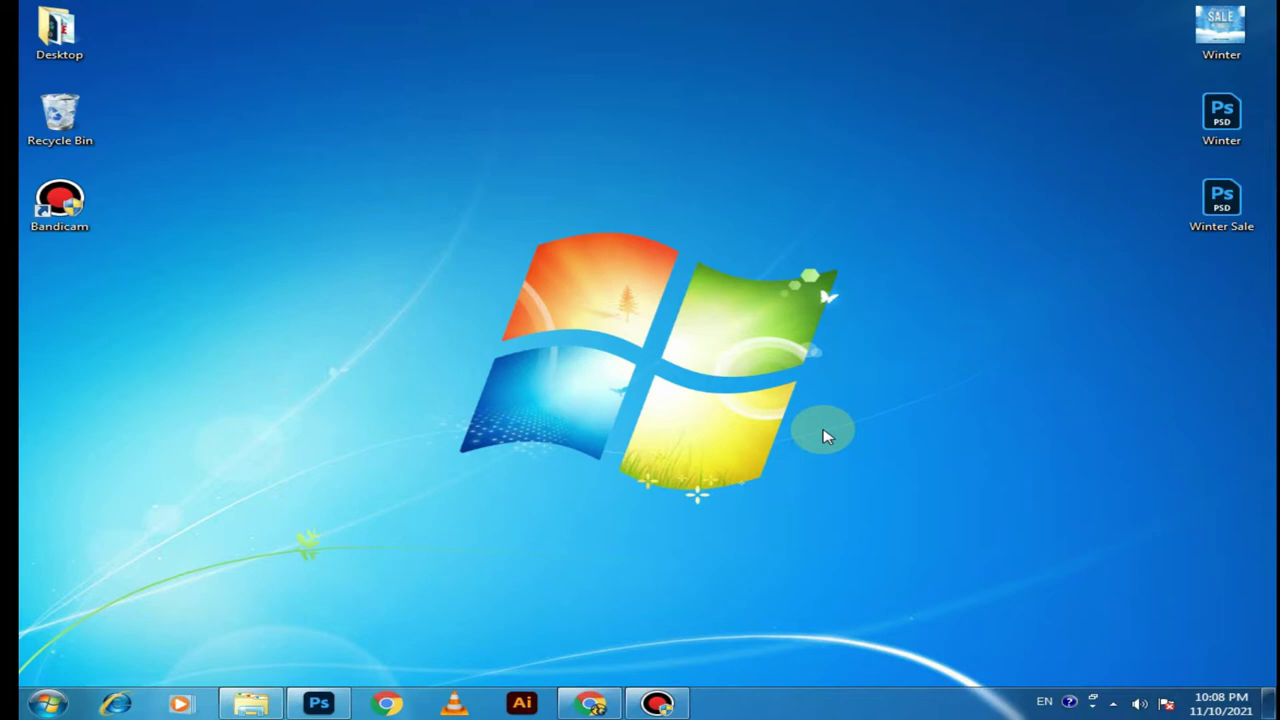
Restore the Photoshop window with the Olpers Banner from the taskbar
{"action": "left_click", "coordinate": [319, 703]}
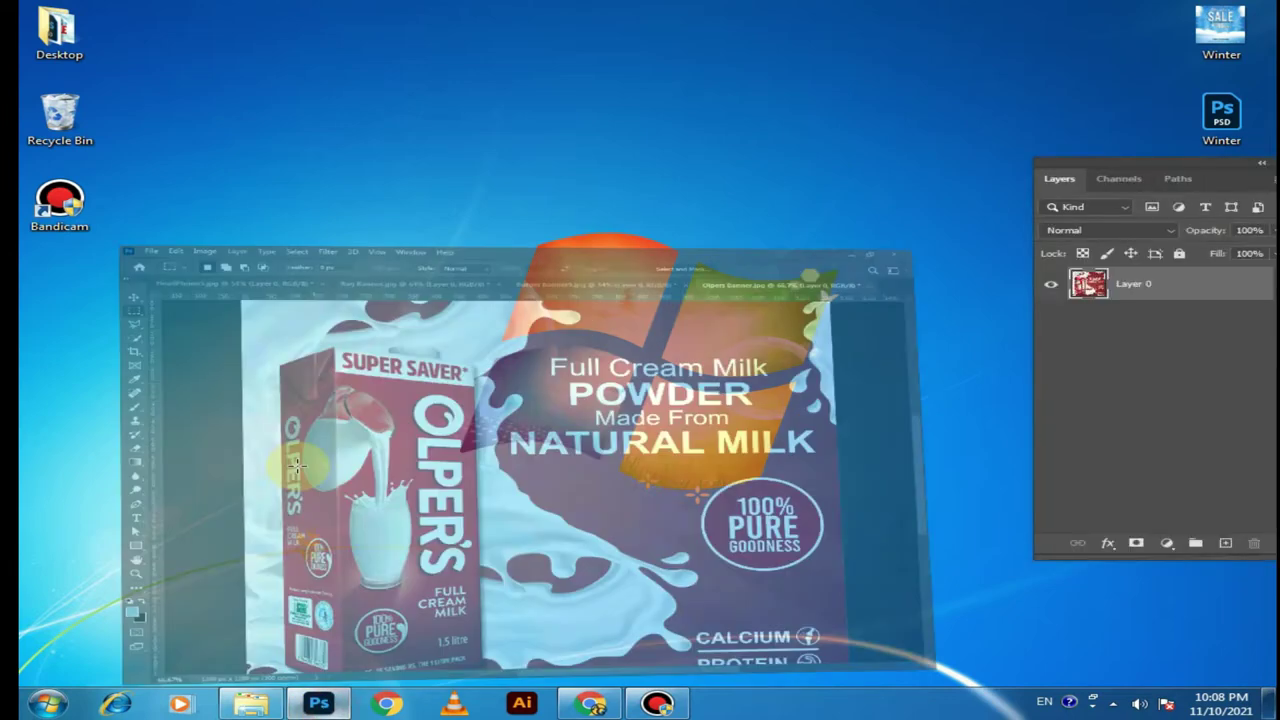
Set the Rectangular Marquee style to Fixed Size, 64 × 64 px
{"action": "key", "text": "ctrl+minus"}
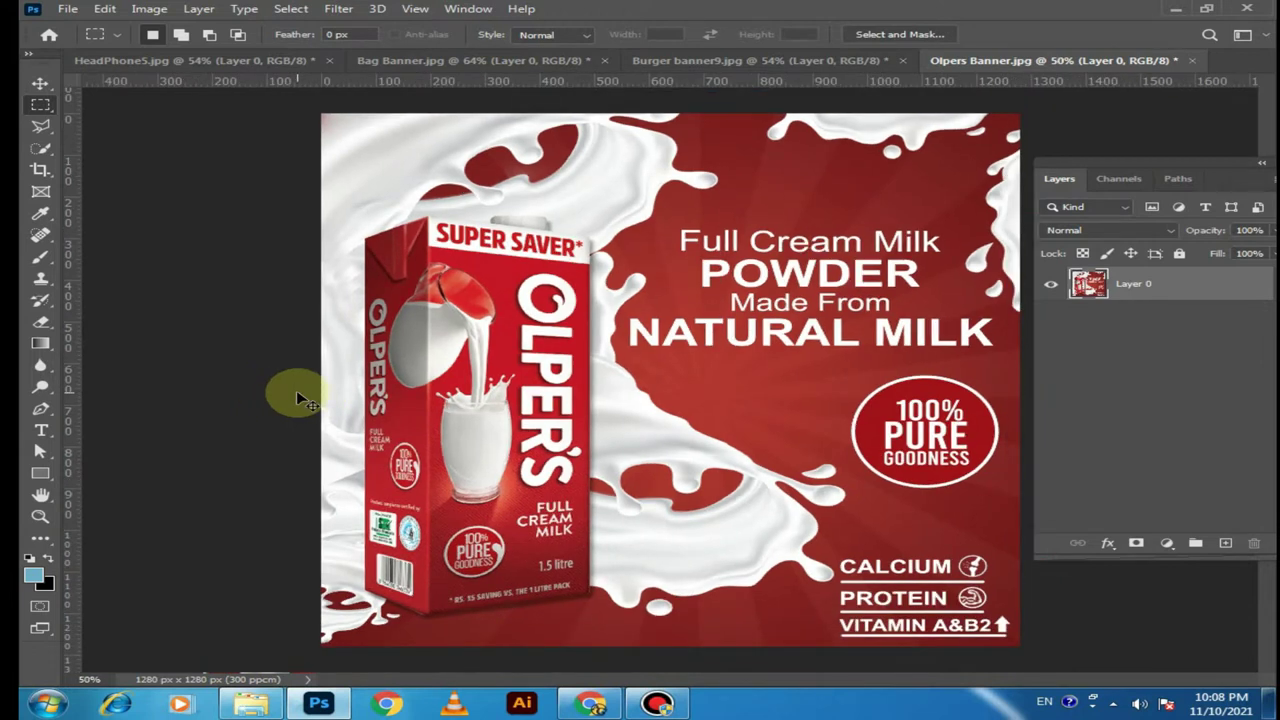
{"action": "key", "text": "ctrl+plus"}
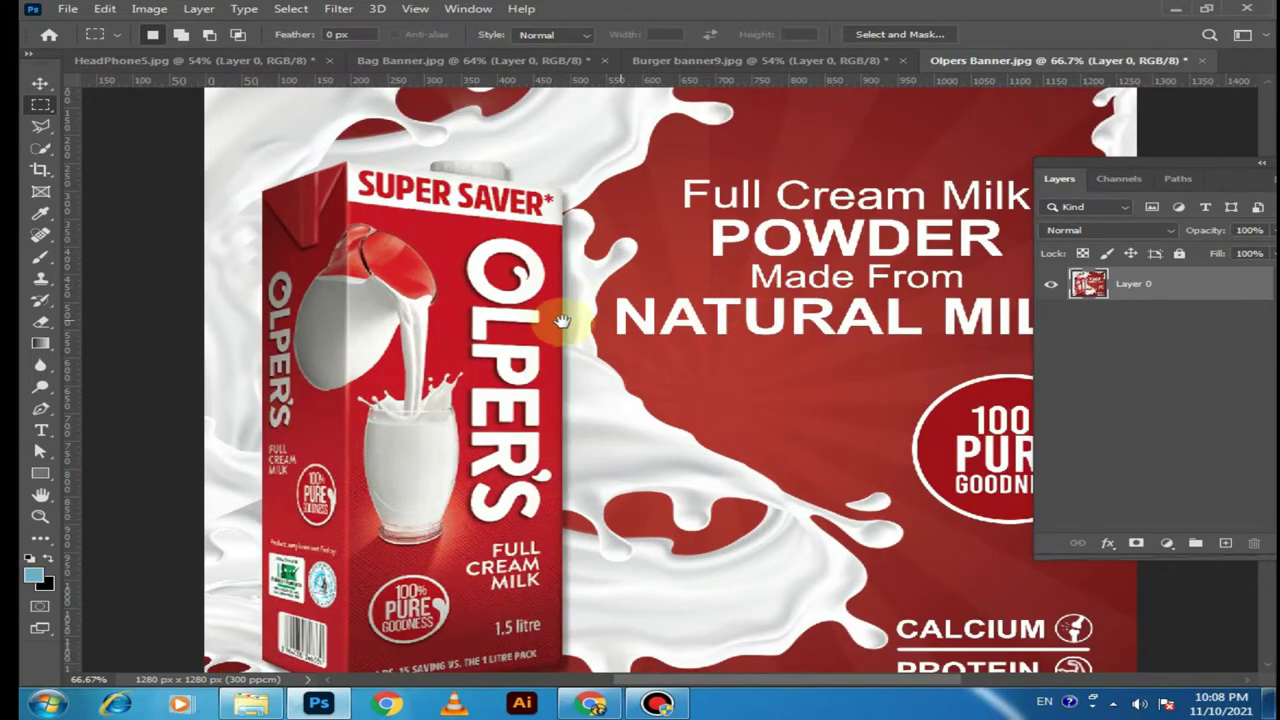
{"action": "key", "text": "ctrl+minus"}
{"action": "key", "text": "ctrl+plus"}
{"action": "key", "text": "ctrl+plus"}
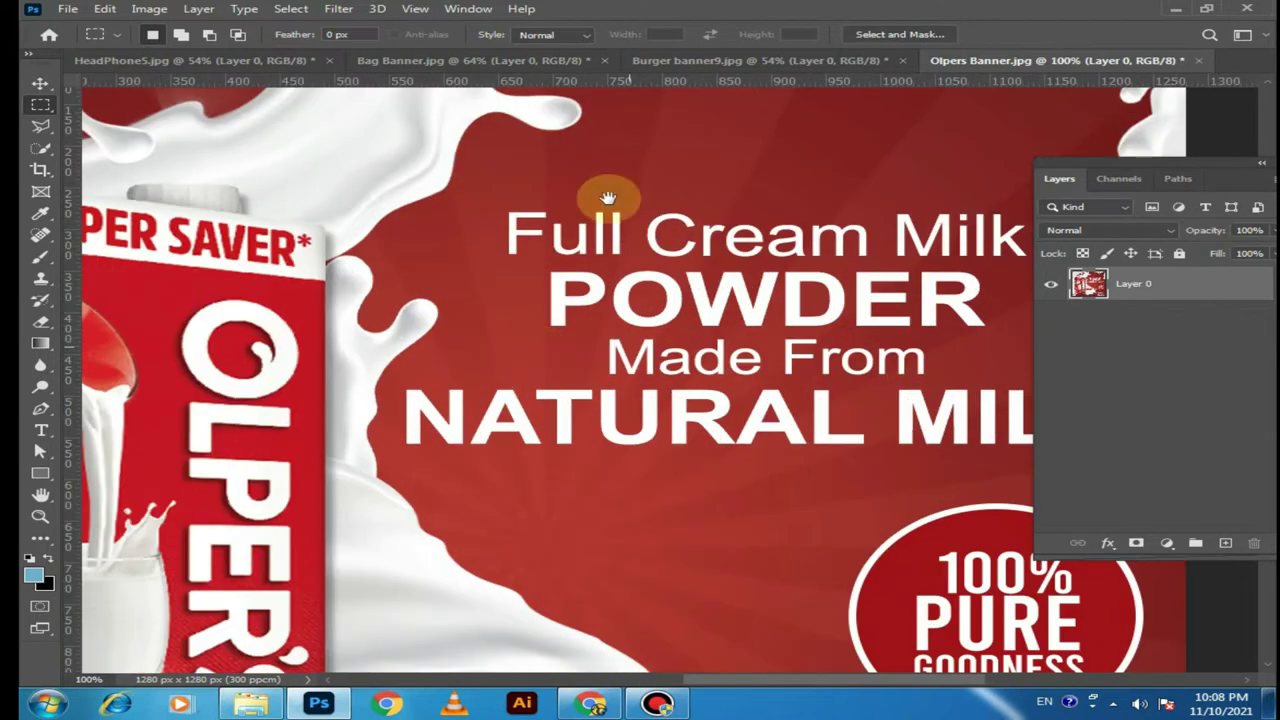
{"action": "left_click", "coordinate": [540, 34]}
{"action": "left_click", "coordinate": [545, 74]}
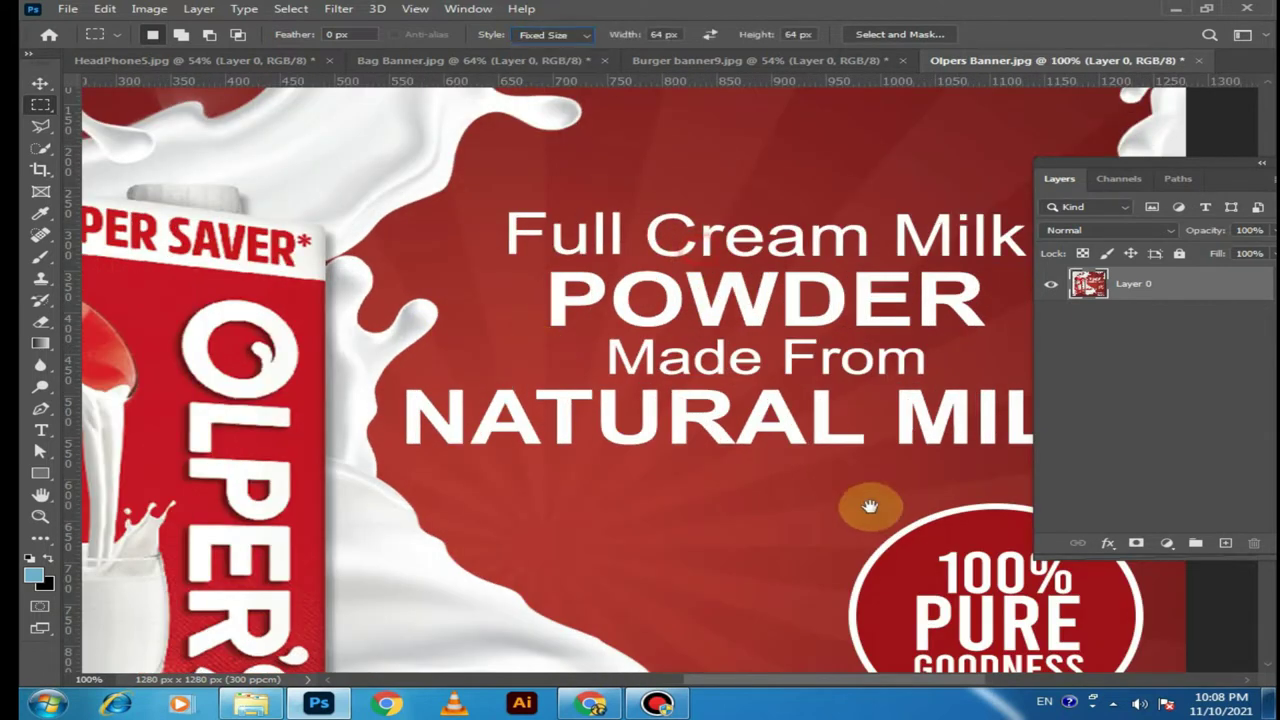
Zoom and pan to the milk droplets beside the 100% PURE badge
{"action": "left_click_drag", "start_coordinate": [871, 506], "coordinate": [635, 440]}
{"action": "scroll", "coordinate": [560, 420], "scroll_direction": "down", "scroll_amount": 2}
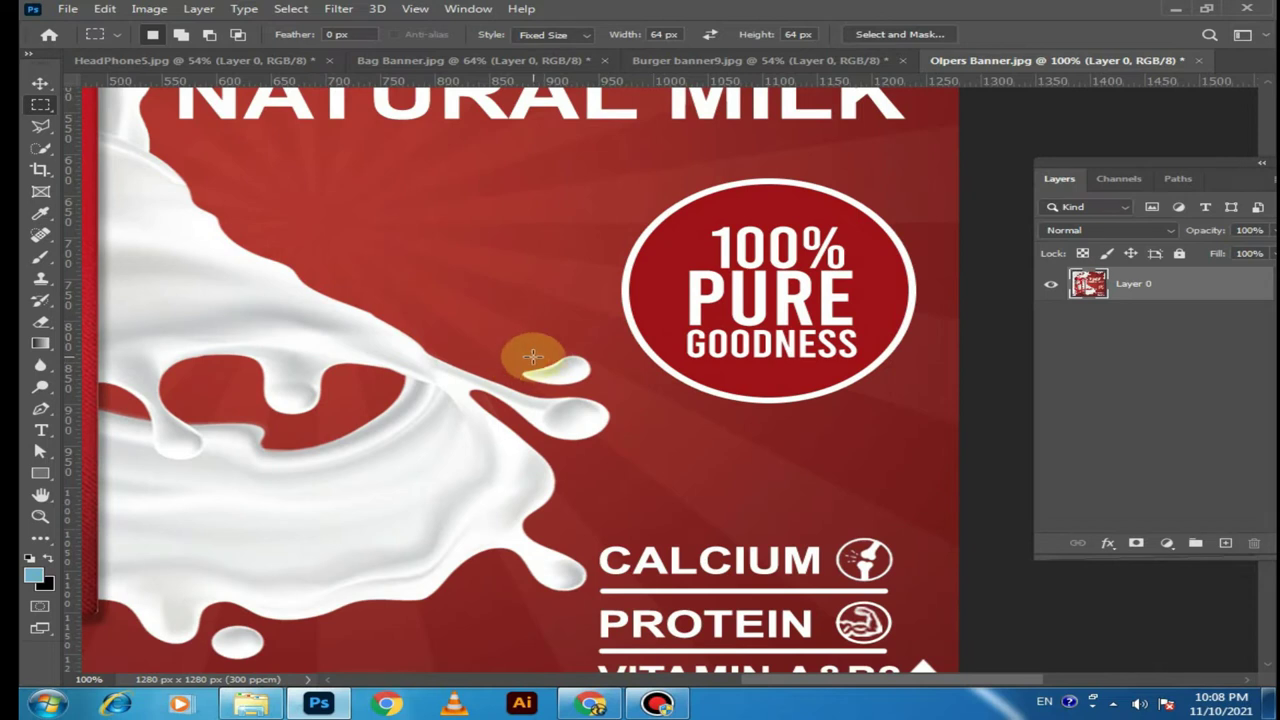
{"action": "key", "text": "ctrl+plus"}
{"action": "left_click_drag", "start_coordinate": [286, 323], "coordinate": [354, 271]}
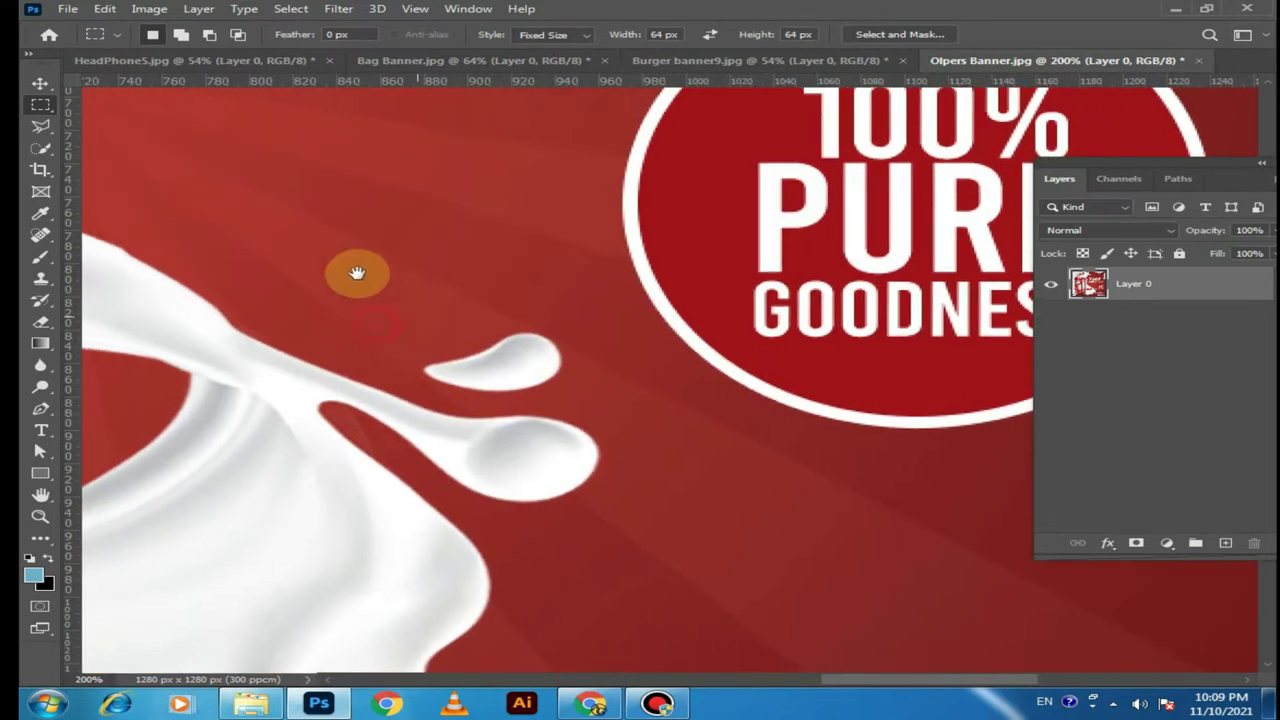
Outline the small upper milk droplet with the Polygonal Lasso
{"action": "left_click", "coordinate": [44, 130]}
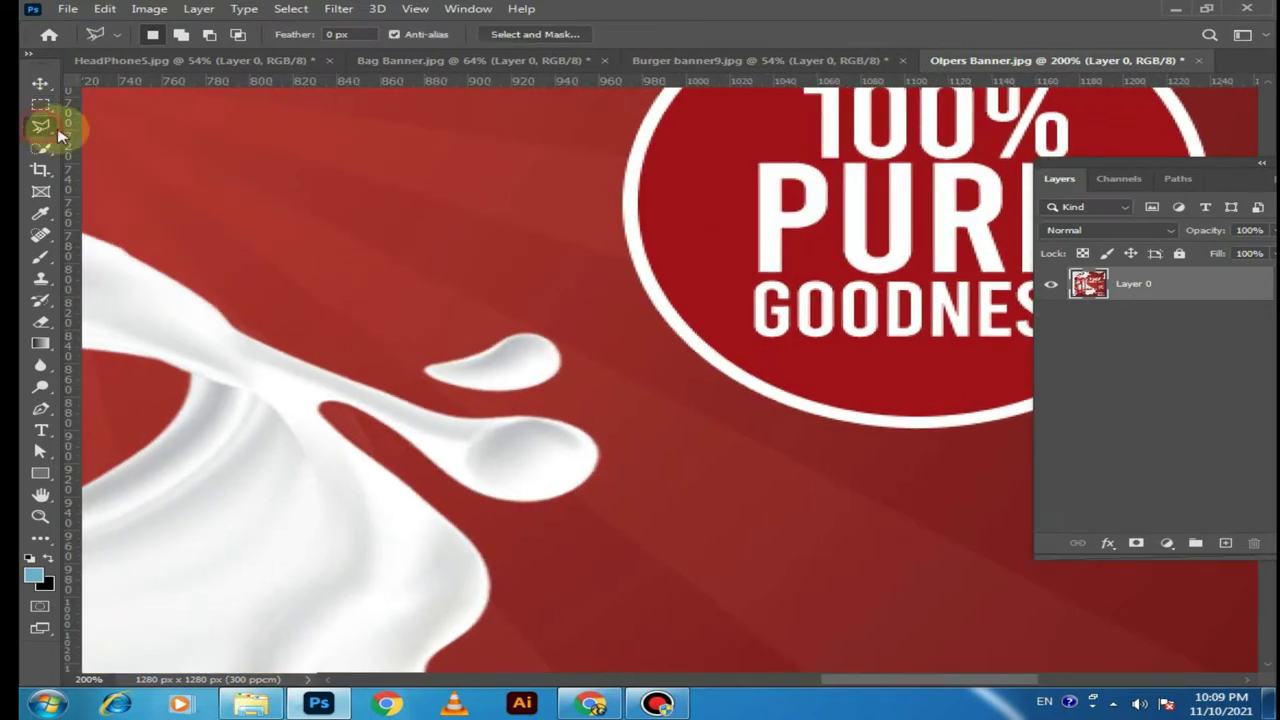
{"action": "left_click", "coordinate": [428, 393]}
{"action": "left_click", "coordinate": [557, 400]}
{"action": "left_click", "coordinate": [576, 352]}
{"action": "left_click", "coordinate": [570, 313]}
{"action": "left_click", "coordinate": [455, 313]}
{"action": "left_click", "coordinate": [428, 393]}
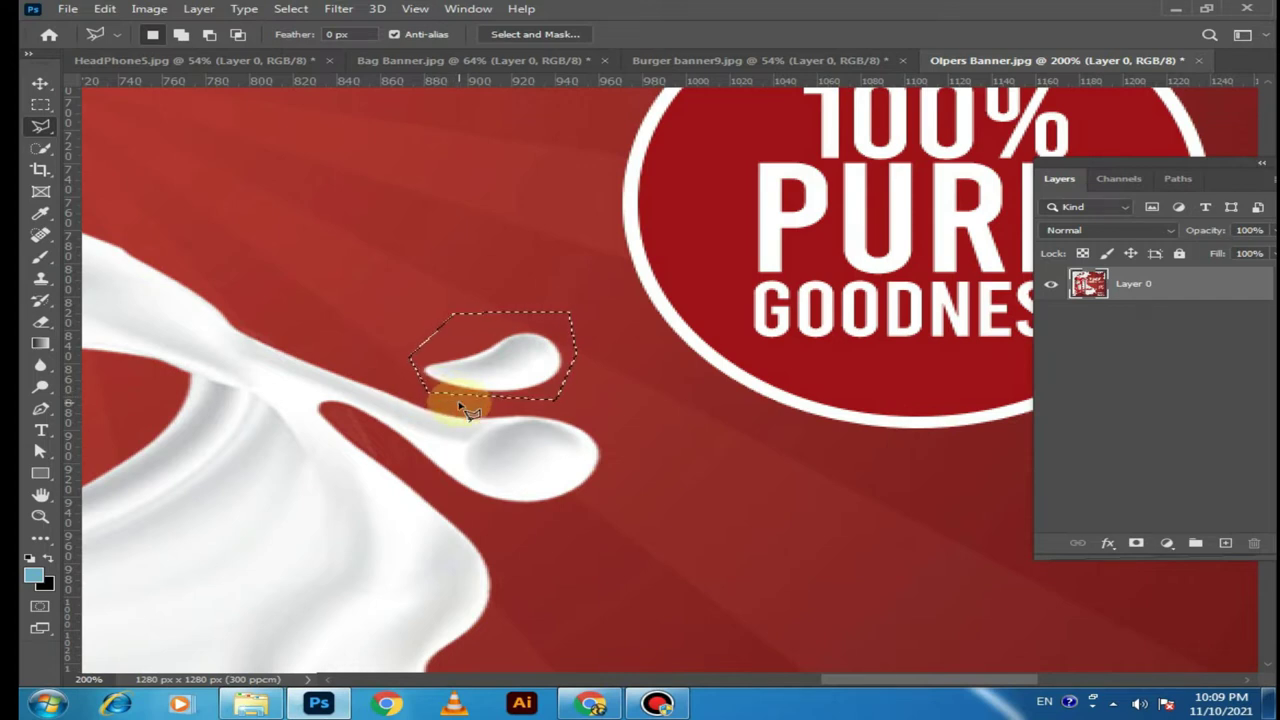
Fill the droplet selection using Content-Aware contents
{"action": "key", "text": "i"}
{"action": "key", "text": "shift+F5"}
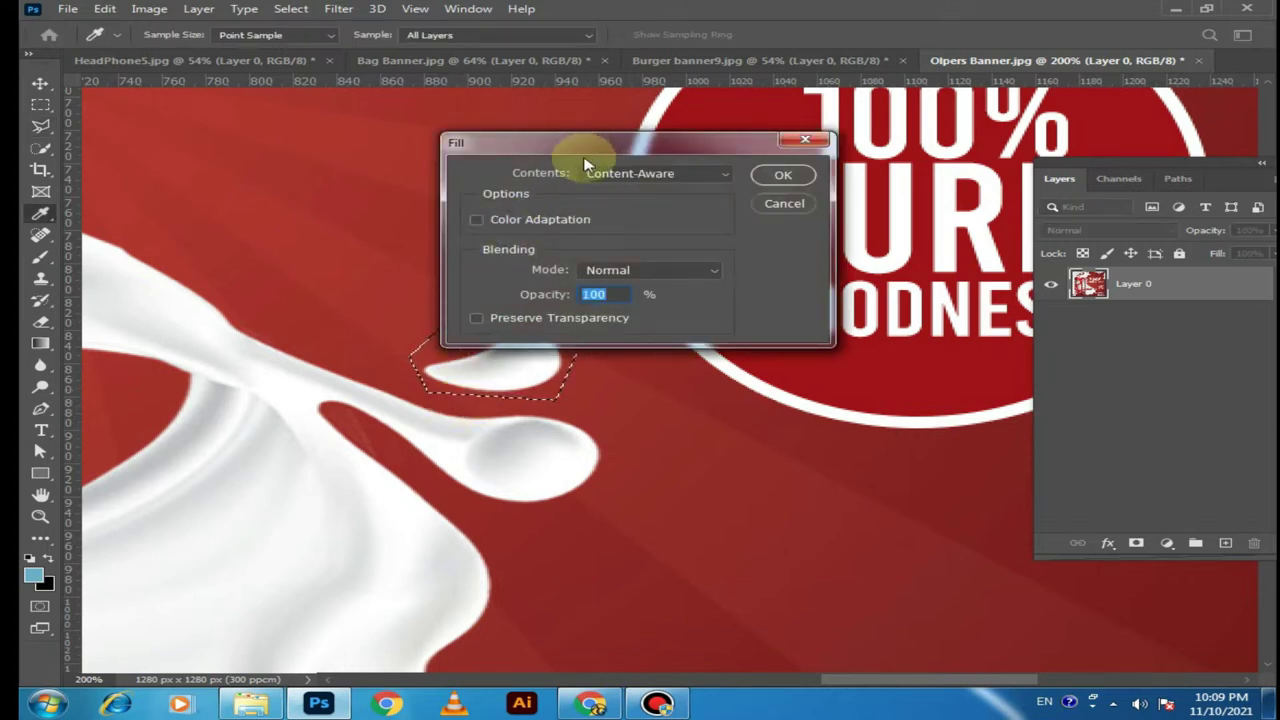
{"action": "left_click", "coordinate": [645, 175]}
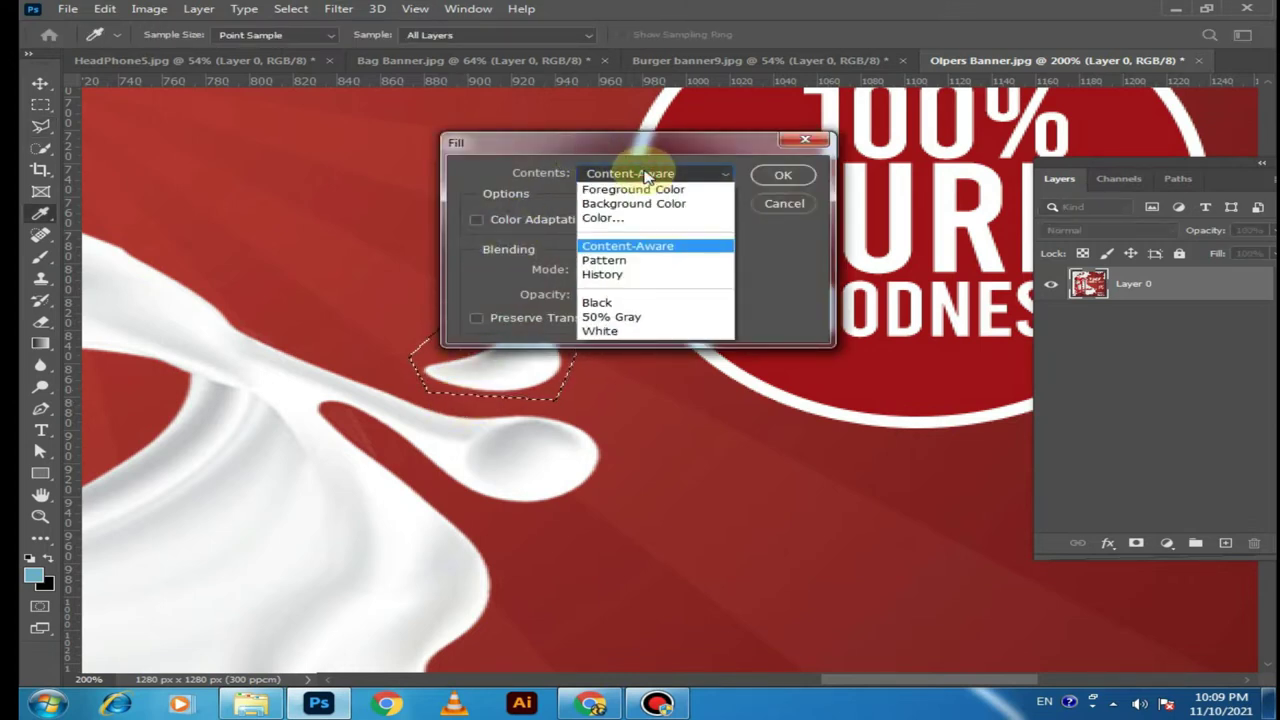
{"action": "left_click", "coordinate": [655, 247]}
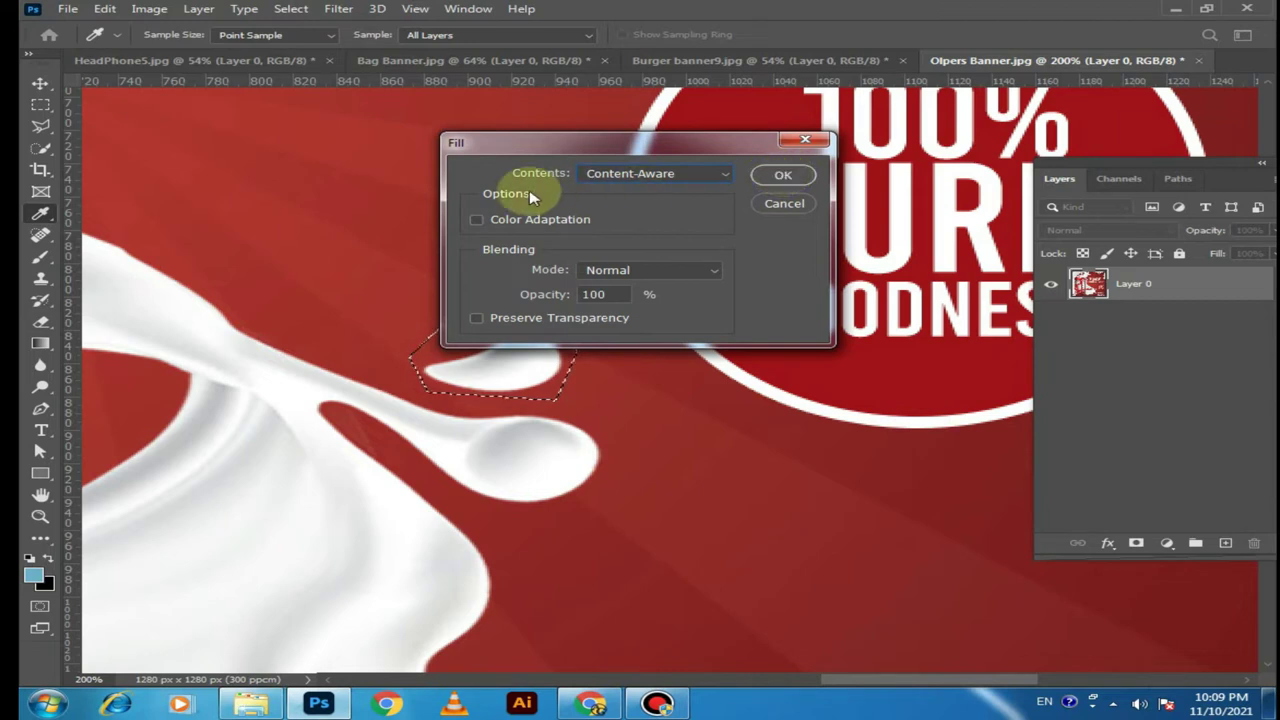
{"action": "left_click", "coordinate": [648, 175]}
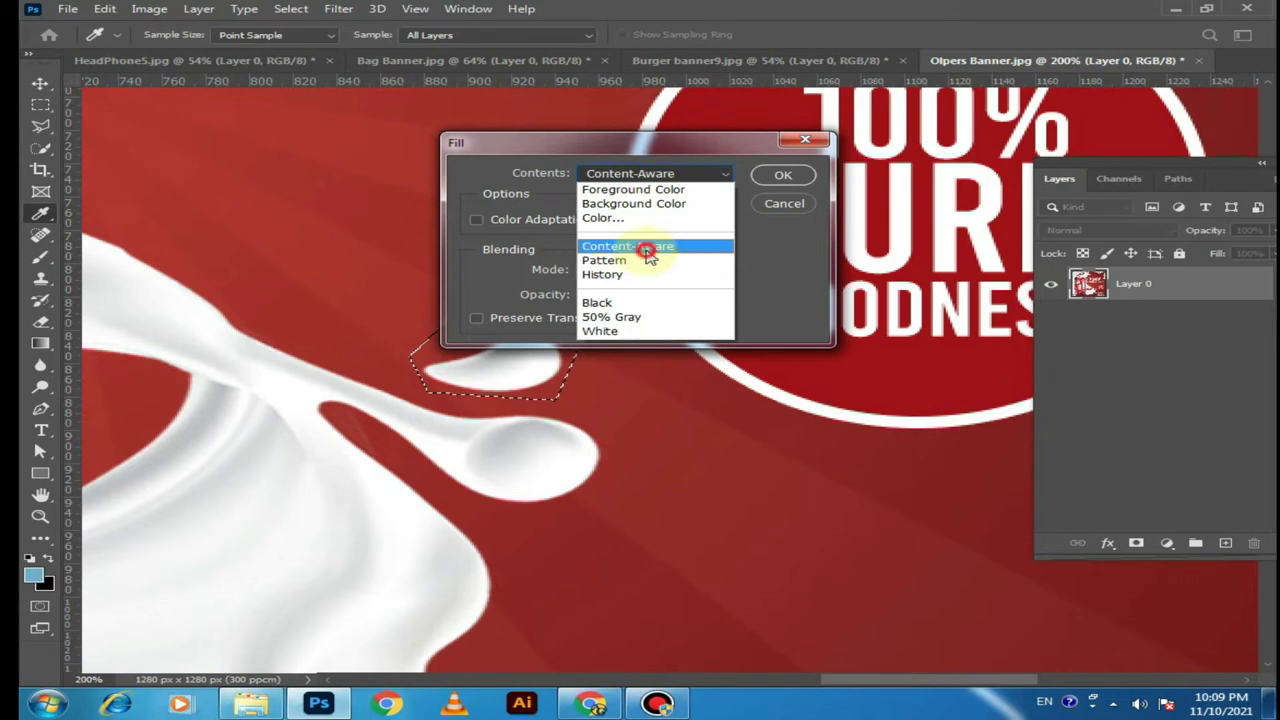
{"action": "left_click", "coordinate": [647, 249]}
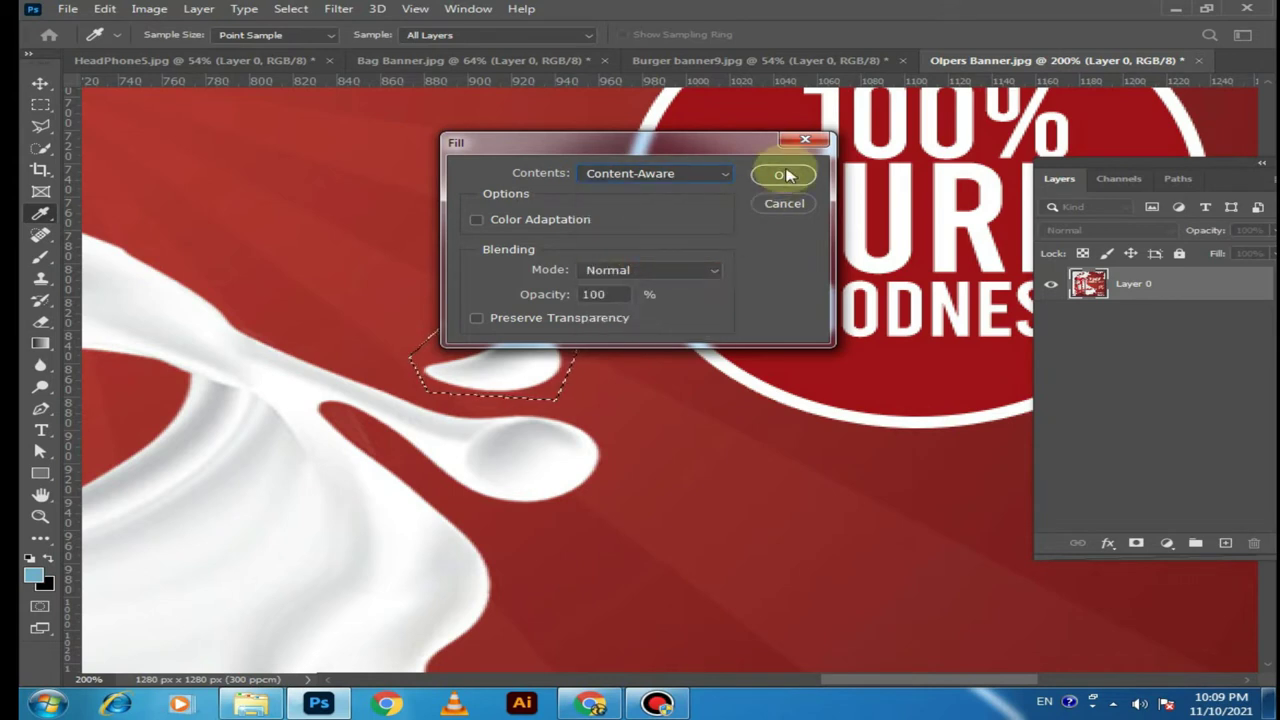
{"action": "left_click", "coordinate": [956, 172]}
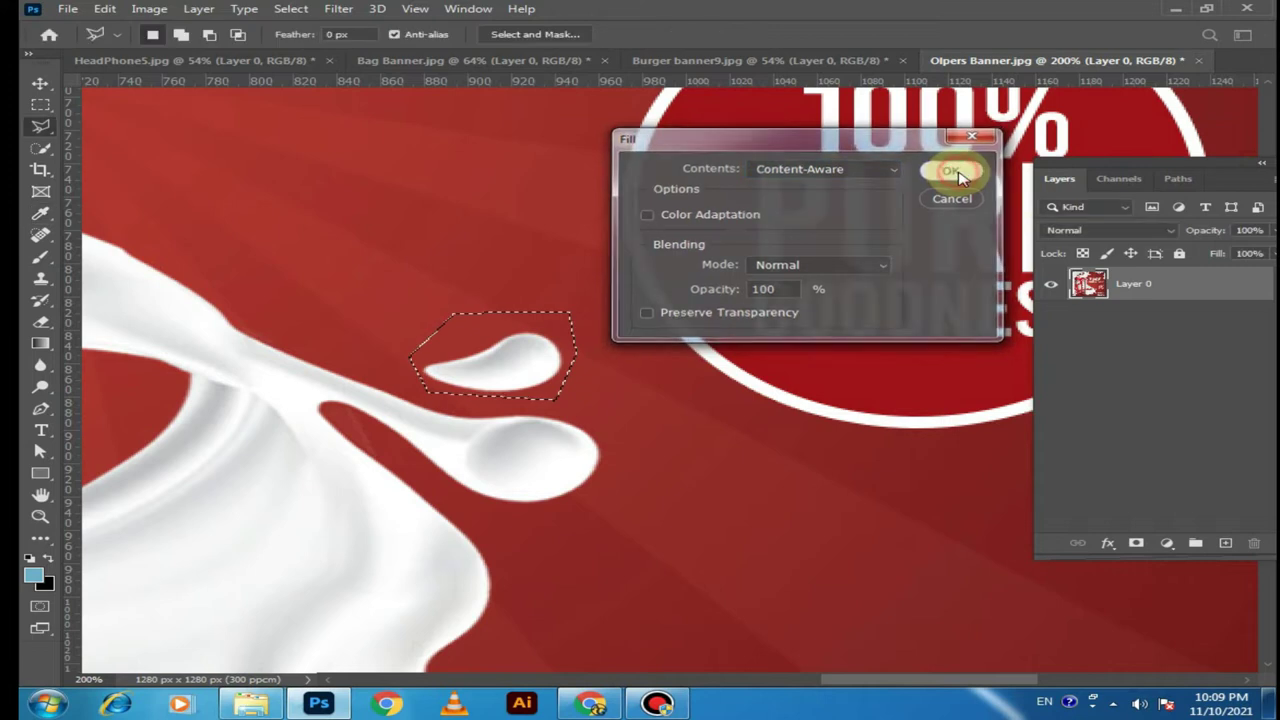
Deselect and pan down to the round milk drop below the splash
{"action": "key", "text": "ctrl+d"}
{"action": "key", "text": "ctrl+minus"}
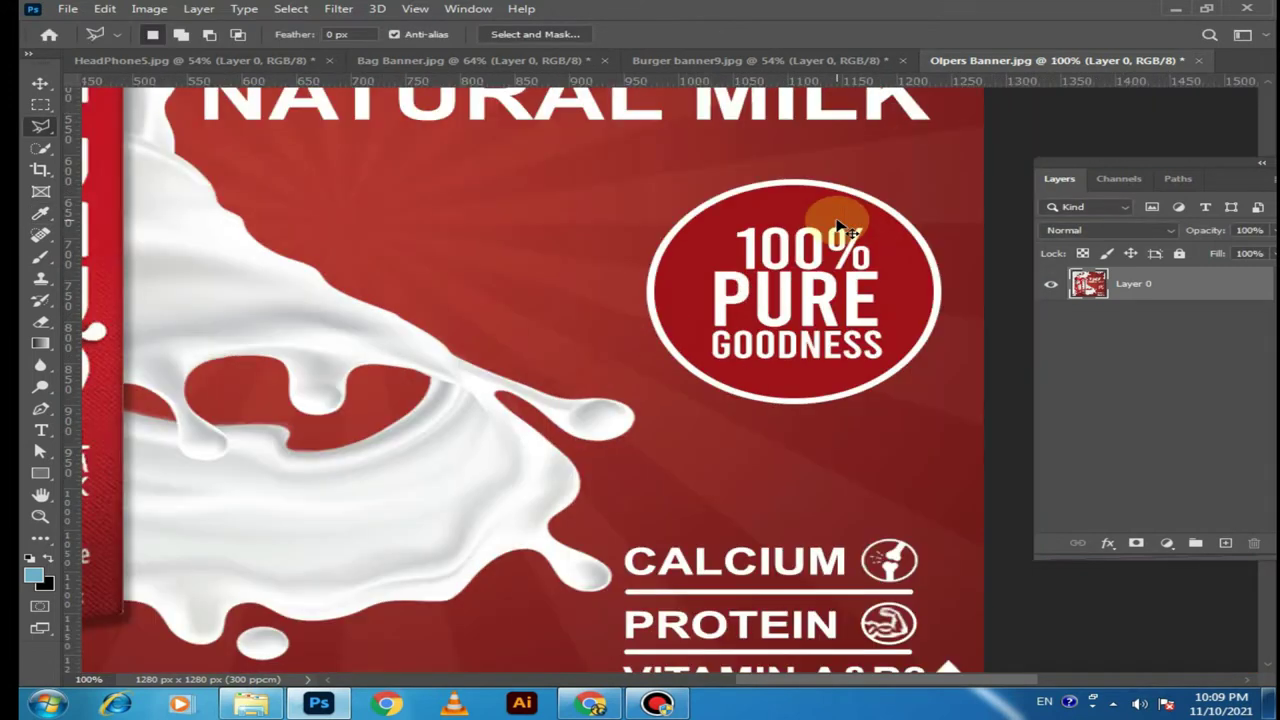
{"action": "key", "text": "ctrl+minus"}
{"action": "key", "text": "ctrl+plus"}
{"action": "key", "text": "ctrl+plus"}
{"action": "left_click_drag", "start_coordinate": [327, 366], "coordinate": [462, 156]}
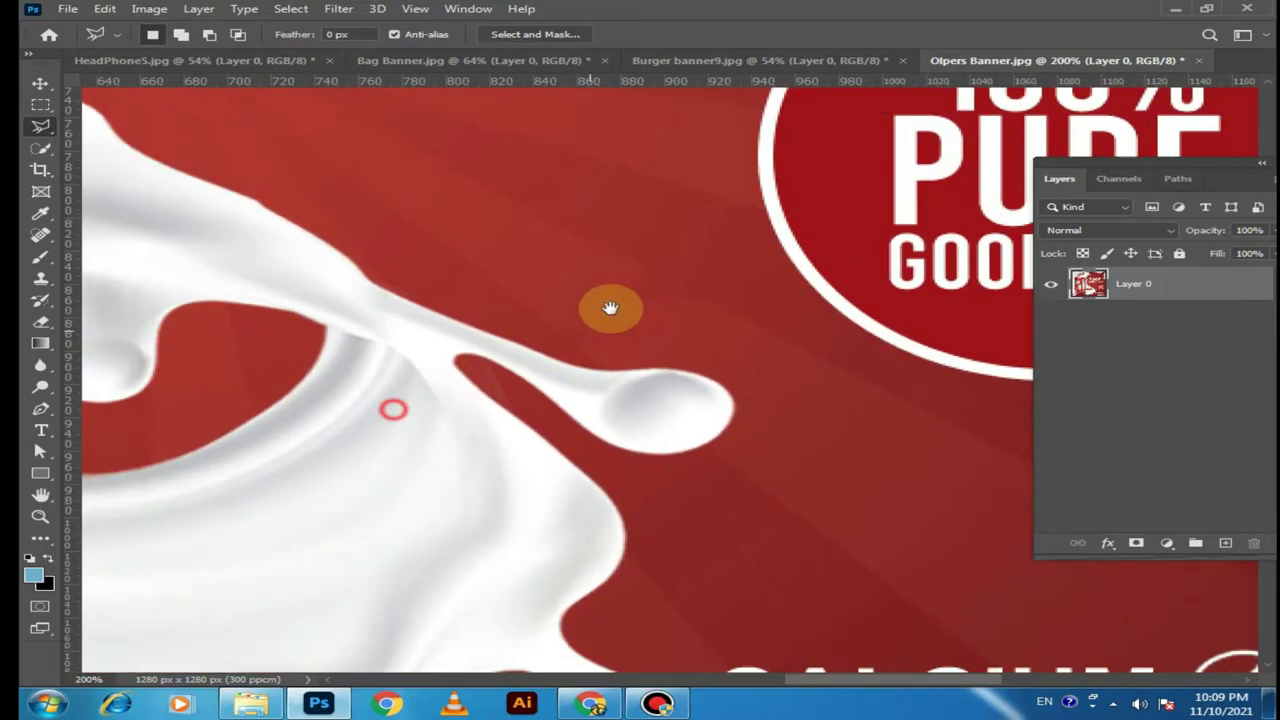
{"action": "left_click_drag", "start_coordinate": [391, 409], "coordinate": [516, 192]}
{"action": "left_click_drag", "start_coordinate": [546, 451], "coordinate": [549, 251]}
{"action": "left_click_drag", "start_coordinate": [151, 500], "coordinate": [471, 440]}
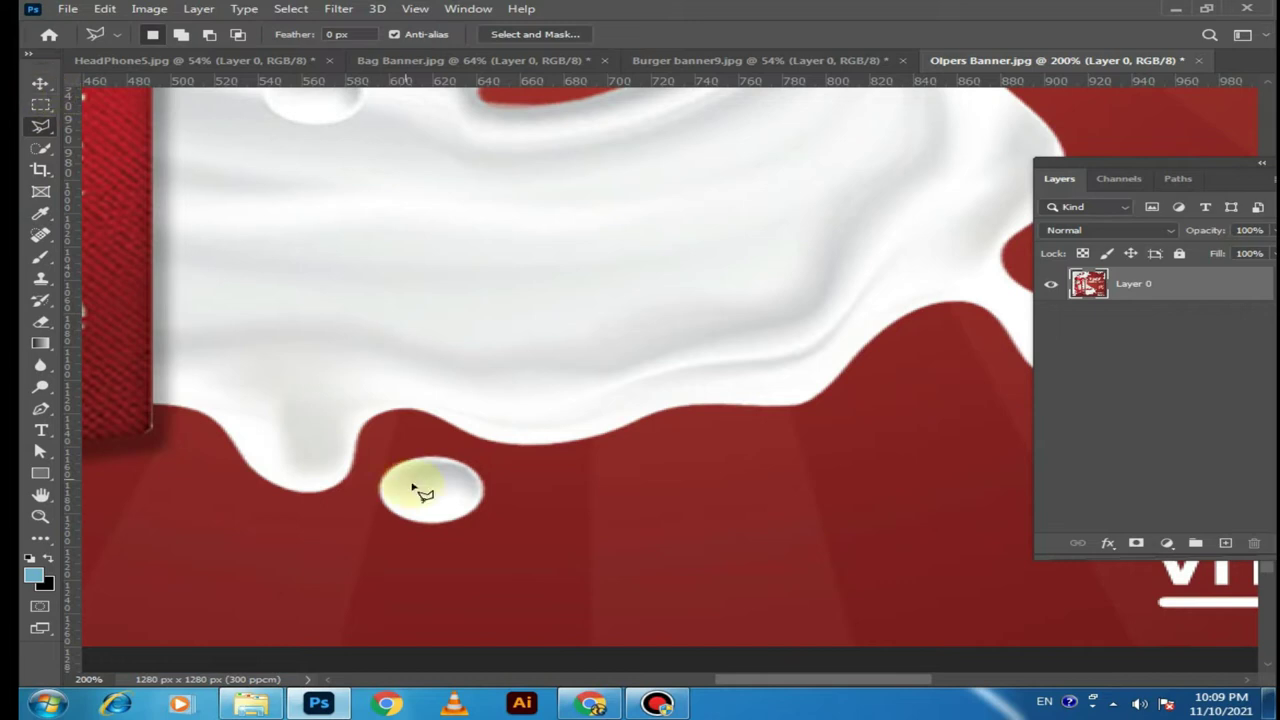
Lasso the round drop, Content-Aware fill it, and fit the banner on screen
{"action": "left_click", "coordinate": [392, 444]}
{"action": "left_click", "coordinate": [485, 463]}
{"action": "left_click", "coordinate": [505, 522]}
{"action": "left_click", "coordinate": [457, 537]}
{"action": "left_click", "coordinate": [320, 527]}
{"action": "double_click", "coordinate": [360, 460]}
{"action": "key", "text": "shift+F5"}
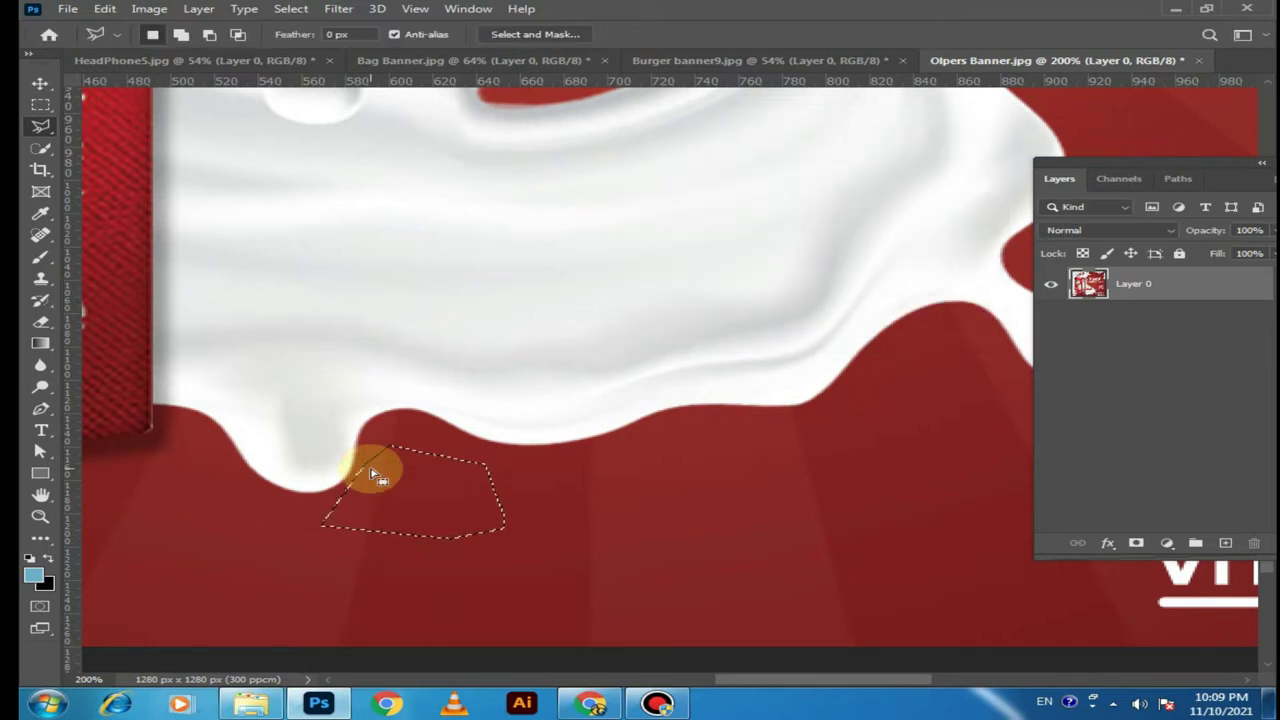
{"action": "key", "text": "ctrl+0"}
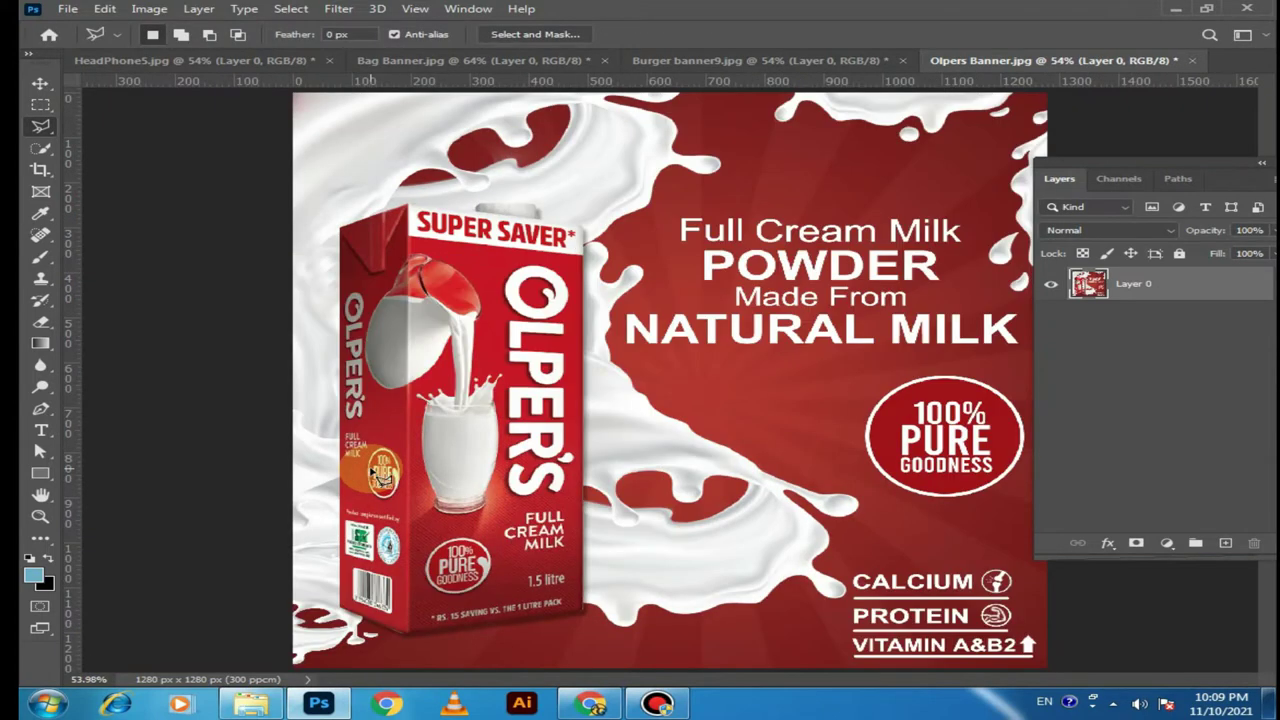
Switch to HeadPhone5.jpg and view it at 100%
{"action": "key", "text": "ctrl+Tab"}
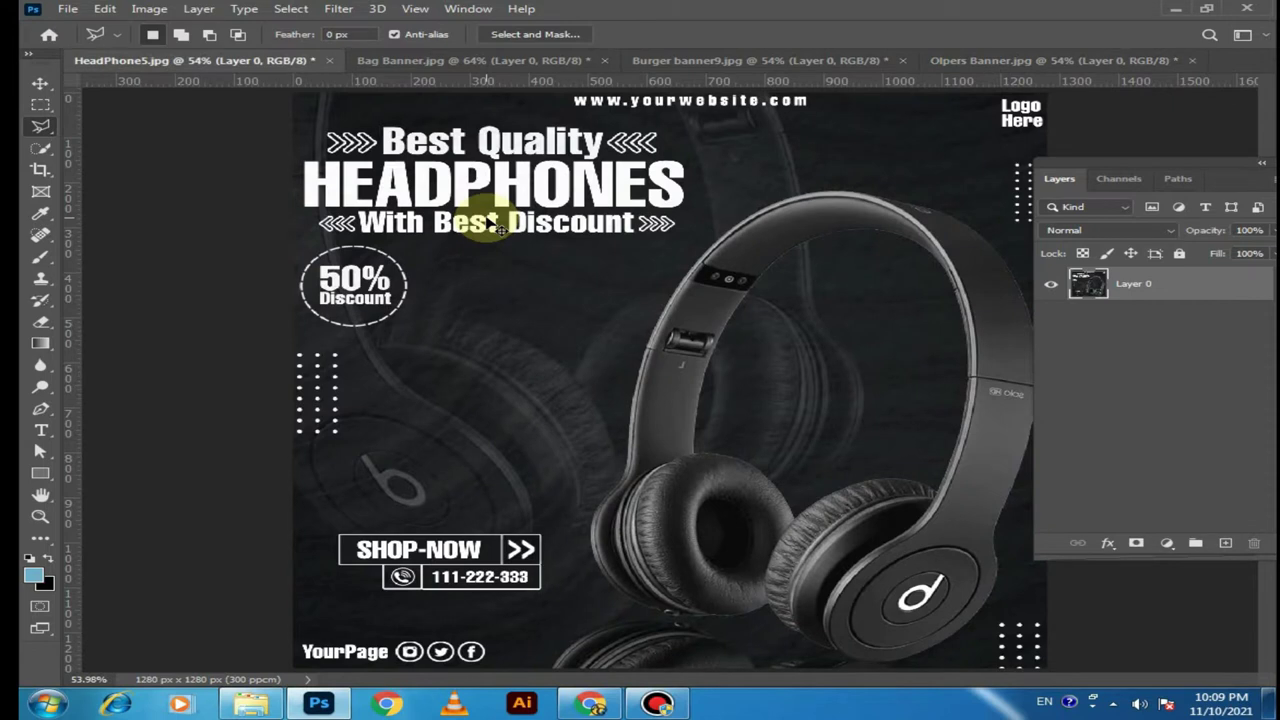
{"action": "key", "text": "ctrl+1"}
{"action": "scroll", "coordinate": [611, 423], "scroll_direction": "up", "scroll_amount": 1}
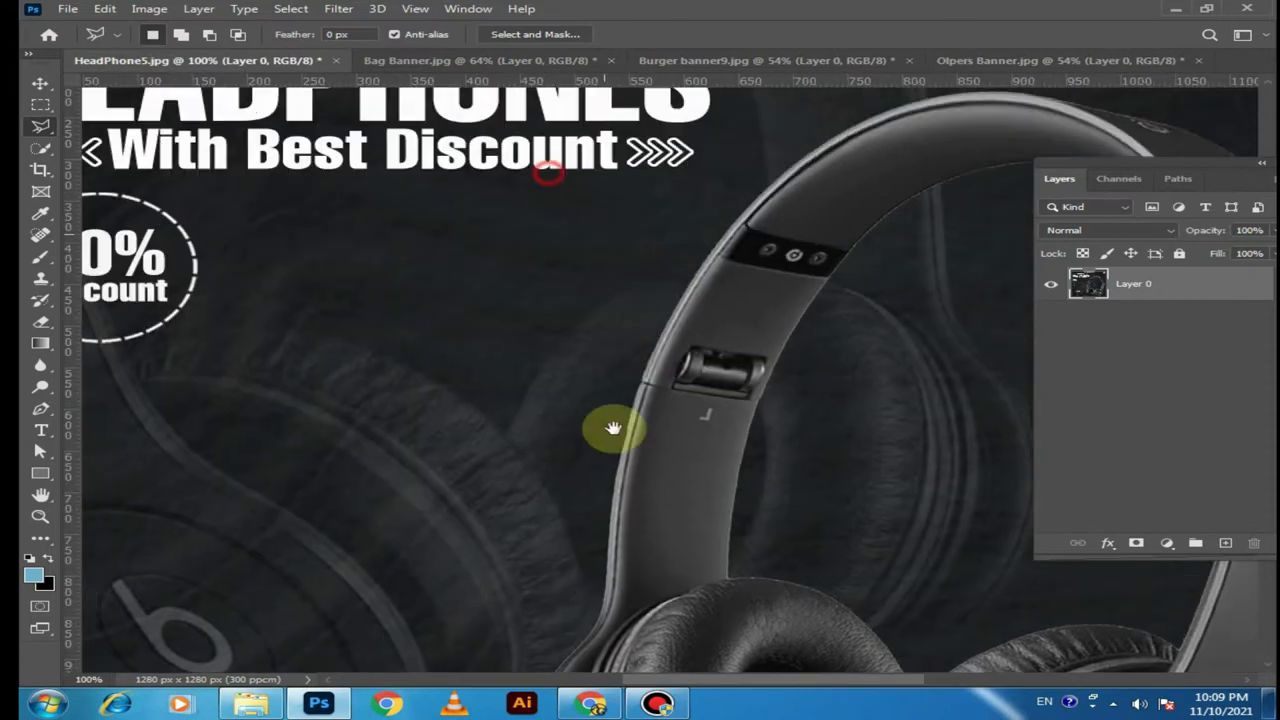
{"action": "scroll", "coordinate": [603, 354], "scroll_direction": "up", "scroll_amount": 5}
{"action": "scroll", "coordinate": [235, 170], "scroll_direction": "up", "scroll_amount": 2}
Place a 64 px fixed-size square selection over the arrows after Best Quality
{"action": "left_click", "coordinate": [40, 104]}
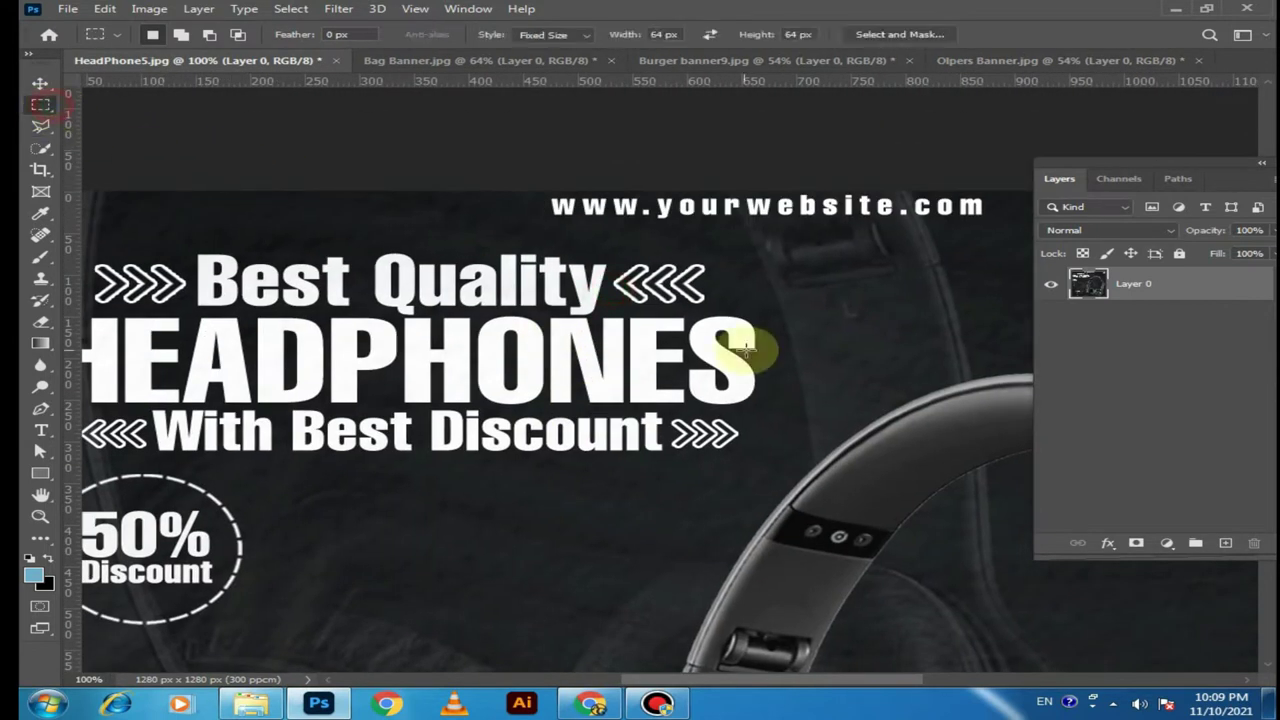
{"action": "left_click", "coordinate": [614, 260]}
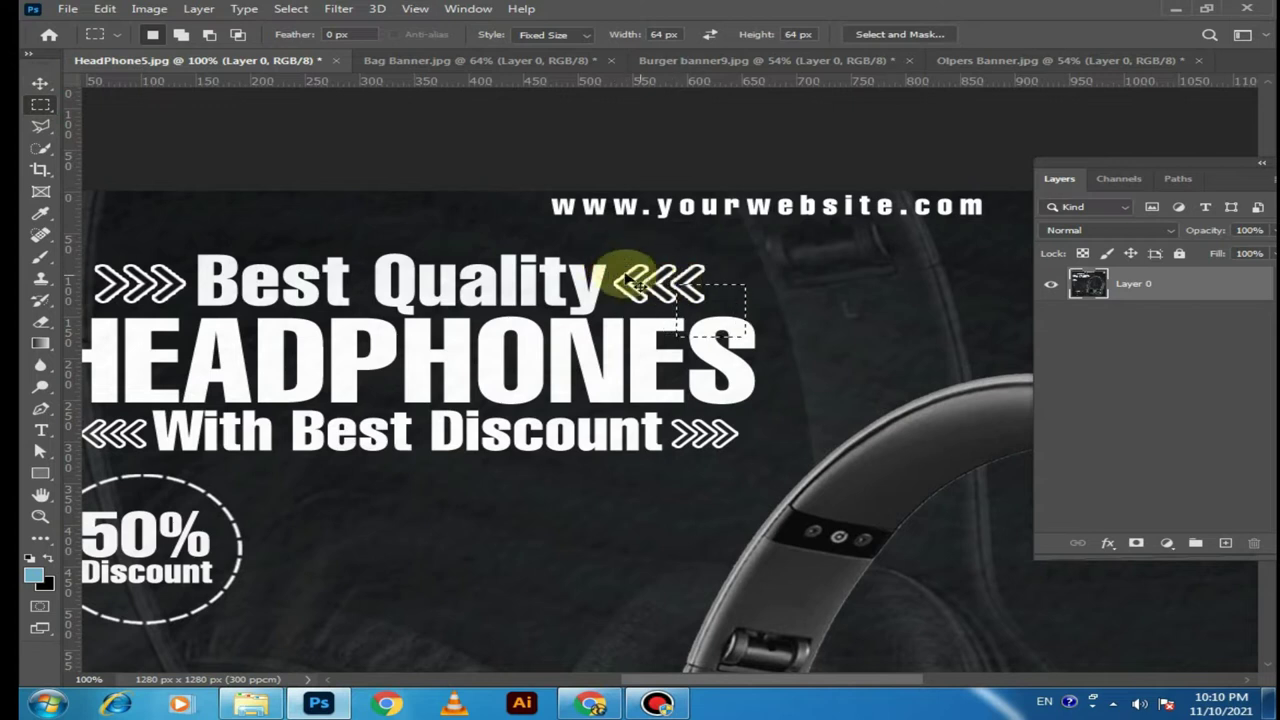
{"action": "left_click", "coordinate": [229, 160]}
{"action": "left_click_drag", "start_coordinate": [623, 271], "coordinate": [628, 285]}
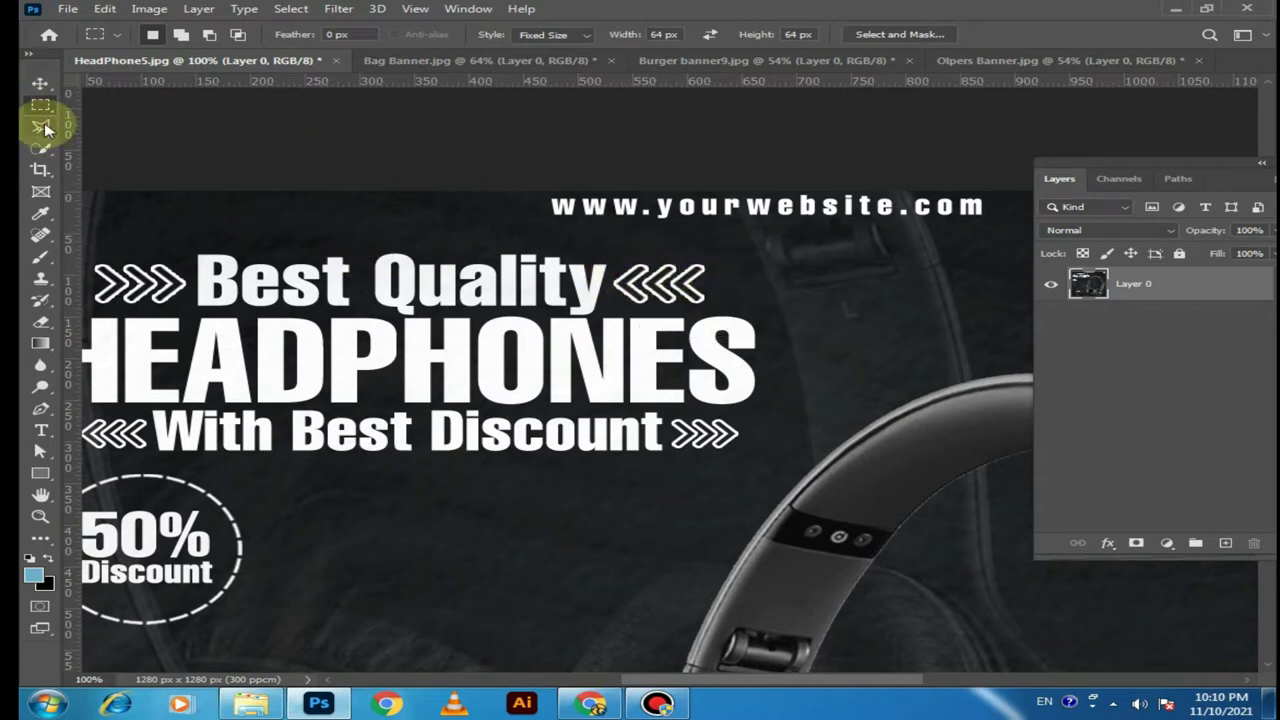
Deselect and outline the arrows after Quality with the Polygonal Lasso
{"action": "left_click", "coordinate": [40, 125]}
{"action": "key", "text": "ctrl+d"}
{"action": "left_click", "coordinate": [618, 270]}
{"action": "left_click", "coordinate": [603, 298]}
{"action": "left_click", "coordinate": [718, 296]}
{"action": "left_click", "coordinate": [714, 270]}
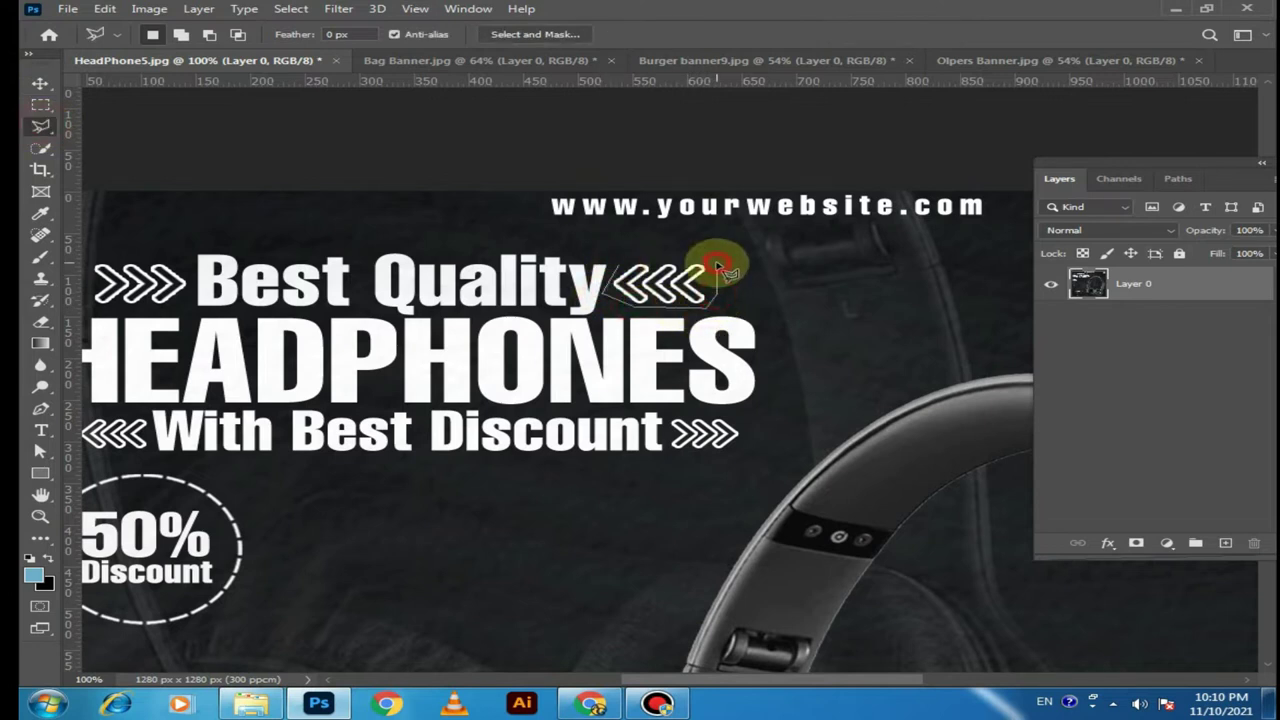
{"action": "left_click", "coordinate": [628, 266]}
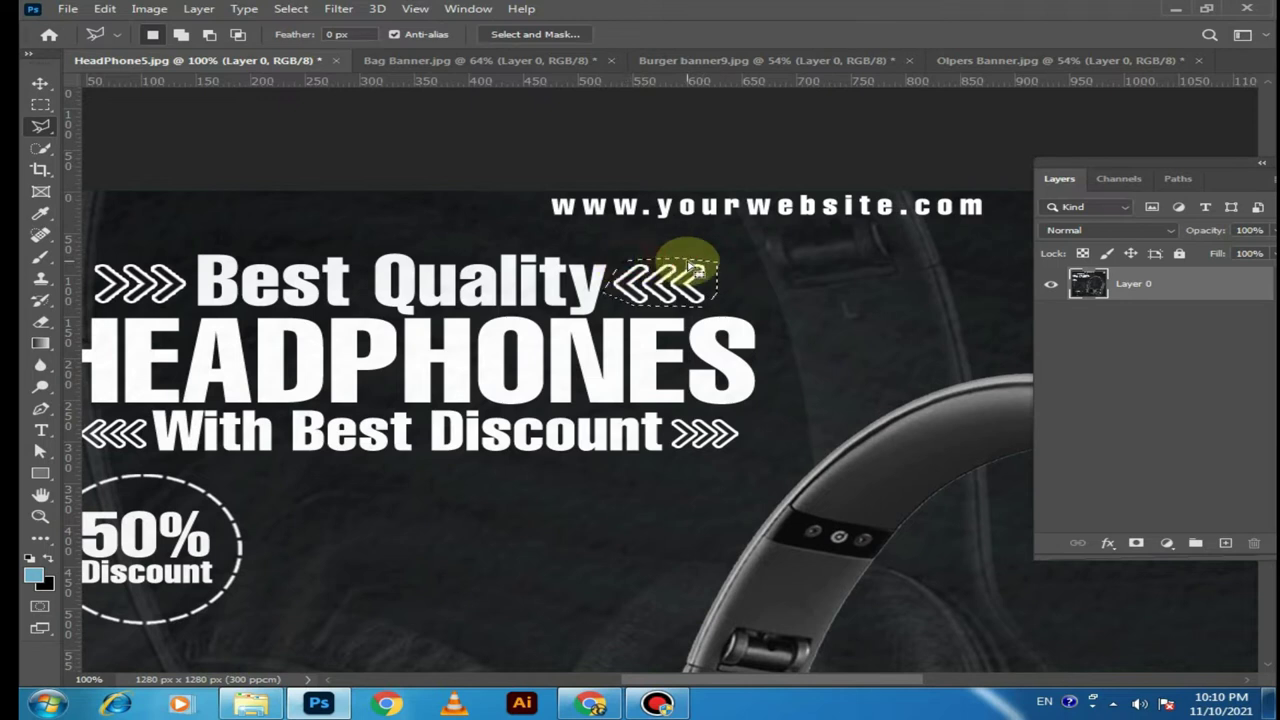
Content-Aware fill the arrows area, redoing the fill once, then deselect
{"action": "key", "text": "shift+F5"}
{"action": "key", "text": "Return"}
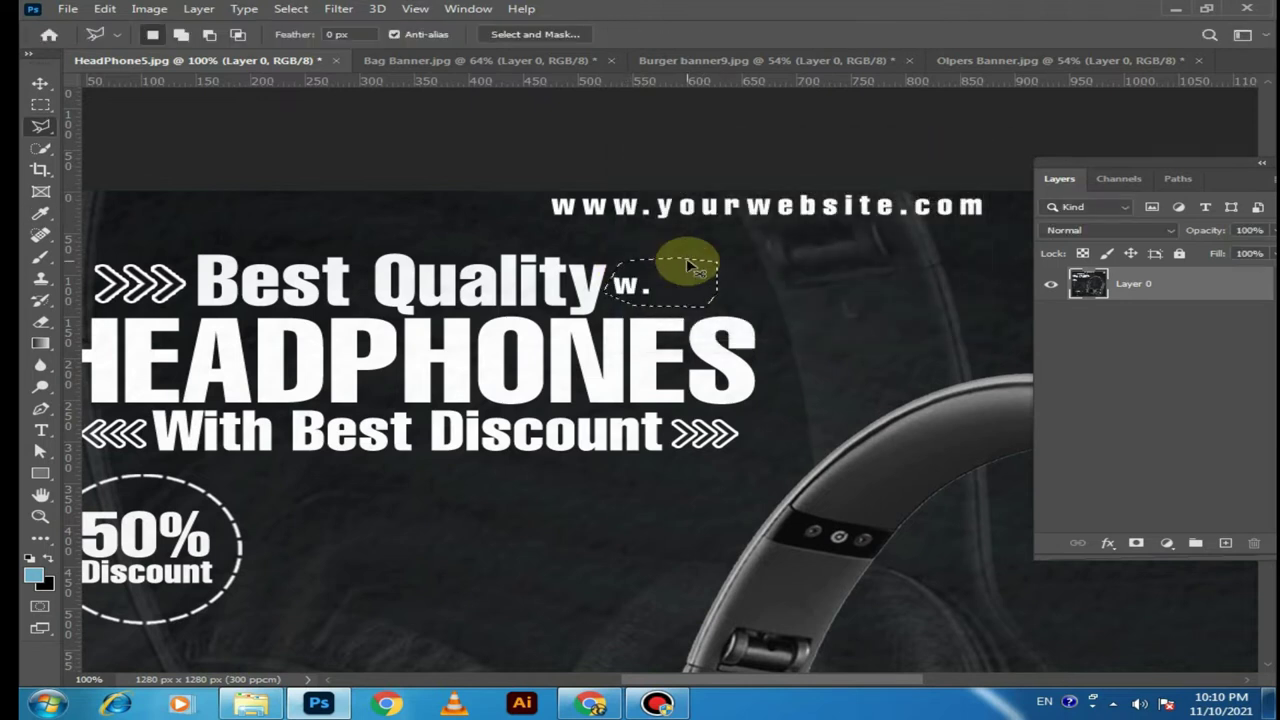
{"action": "key", "text": "ctrl+z"}
{"action": "key", "text": "shift+F5"}
{"action": "key", "text": "Return"}
{"action": "key", "text": "ctrl+d"}
Zoom in on the leftover 'w.' fragment and place a square selection near it
{"action": "key", "text": "ctrl+plus"}
{"action": "key", "text": "ctrl+plus"}
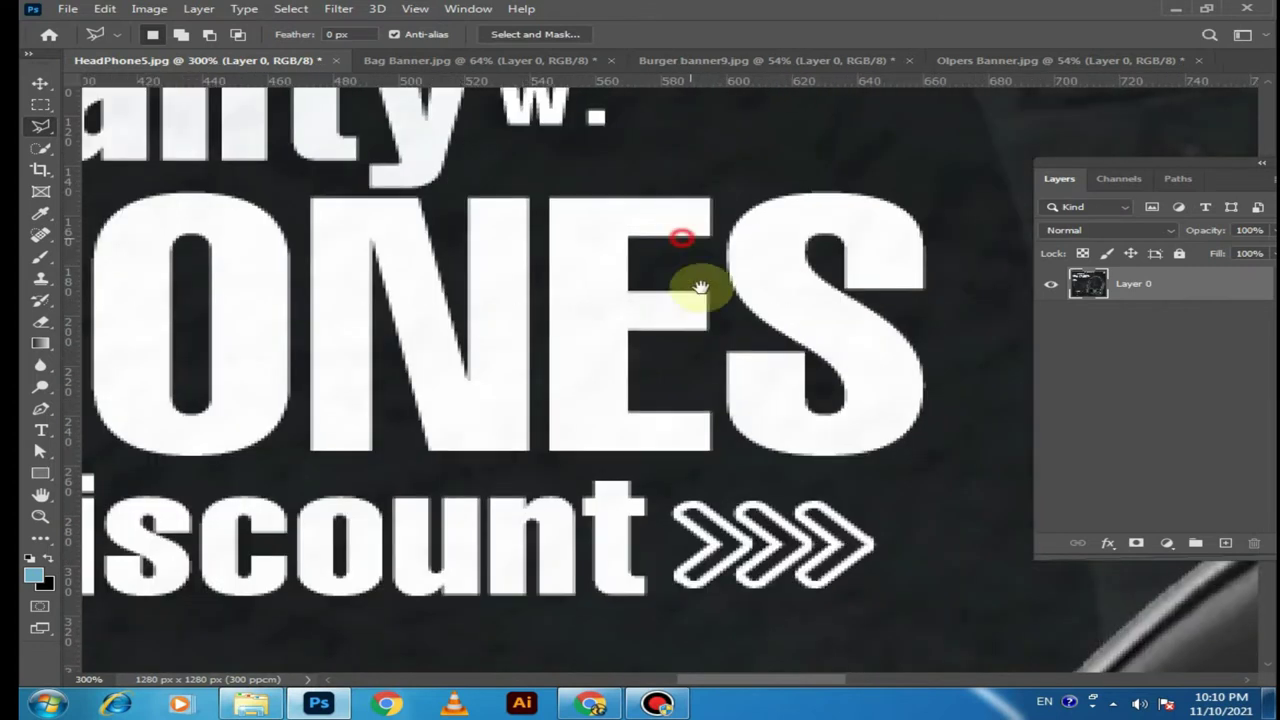
{"action": "scroll", "coordinate": [666, 267], "scroll_direction": "up", "scroll_amount": 3}
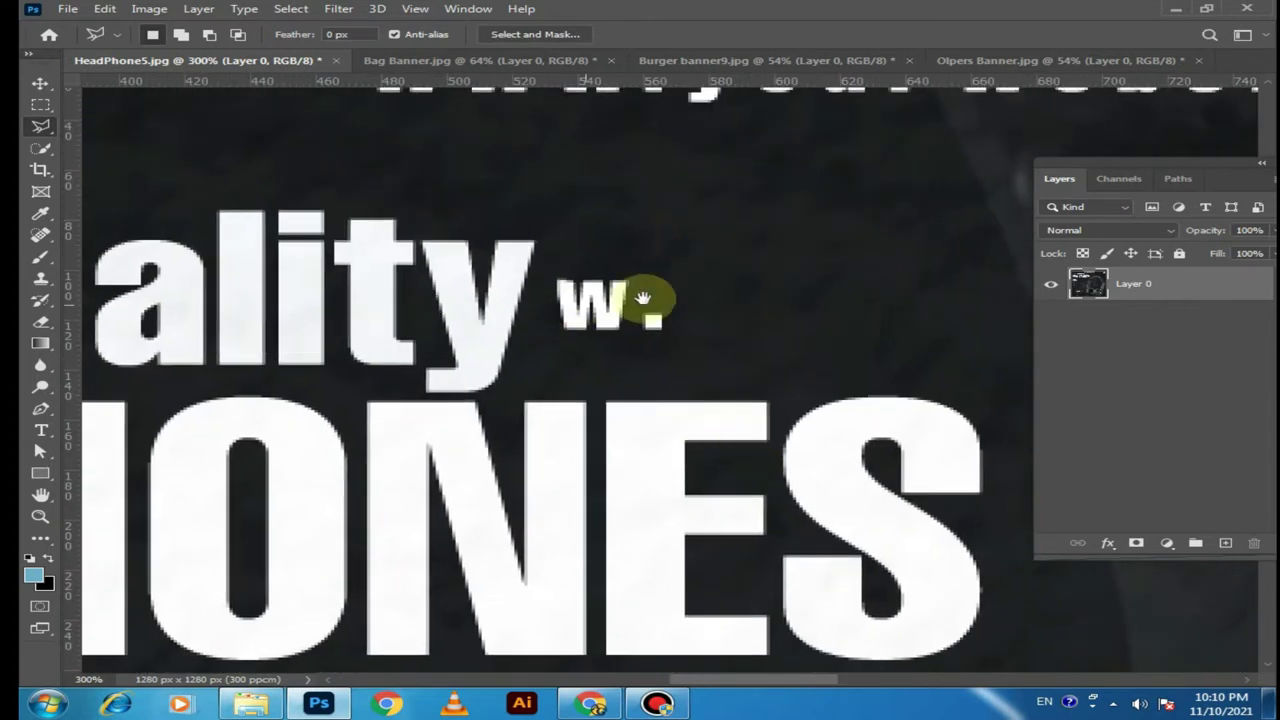
{"action": "left_click", "coordinate": [40, 106]}
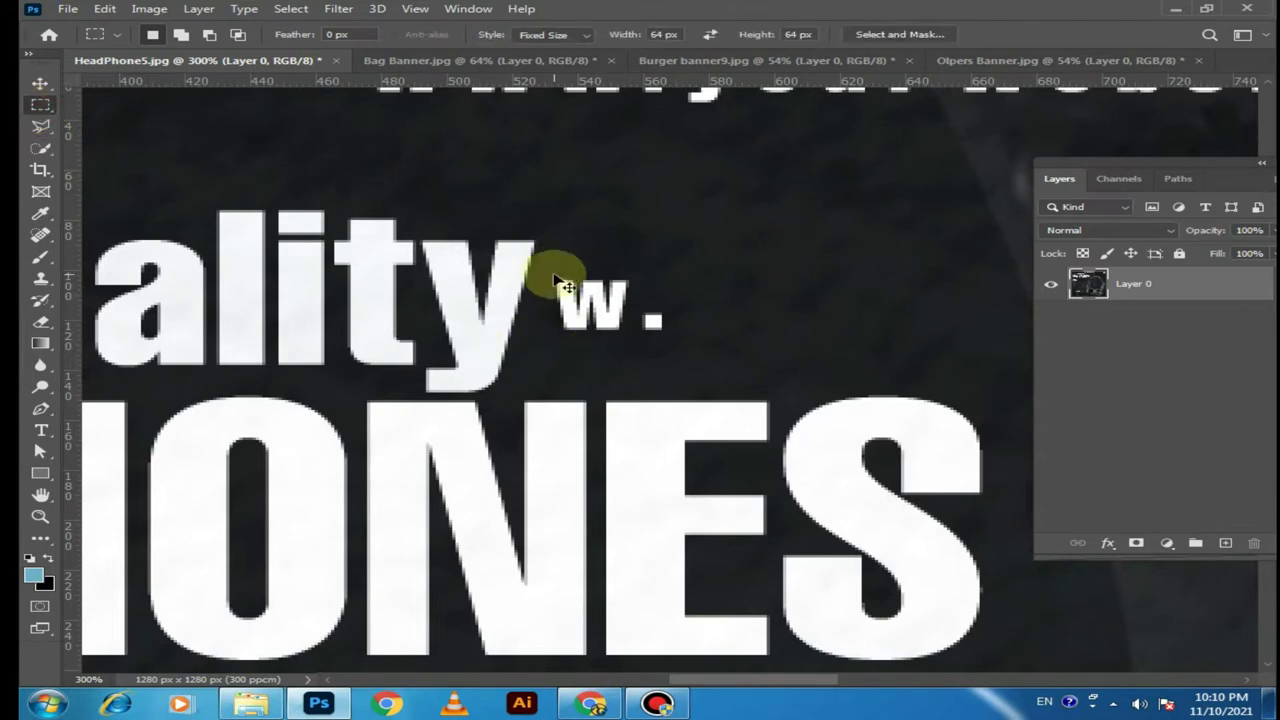
{"action": "key", "text": "ctrl+plus"}
{"action": "key", "text": "ctrl+plus"}
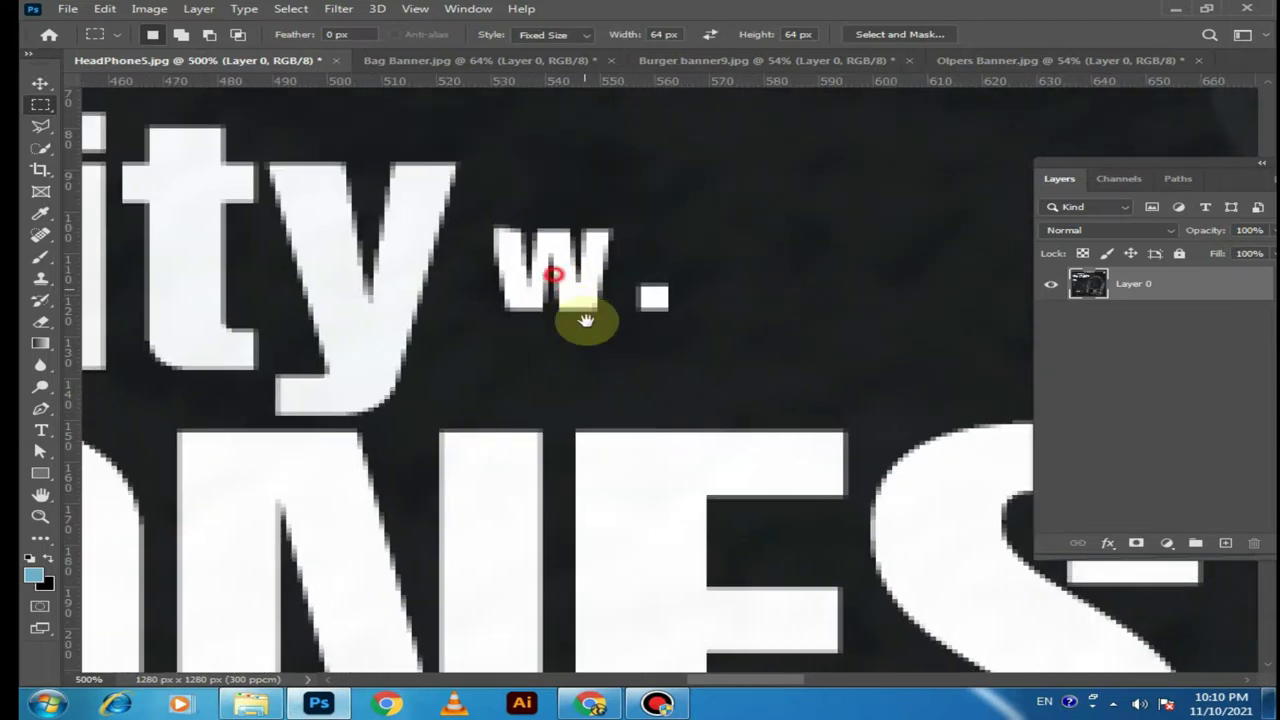
{"action": "left_click", "coordinate": [651, 303]}
Lasso the leftover period and Content-Aware fill it with dark background
{"action": "key", "text": "ctrl+d"}
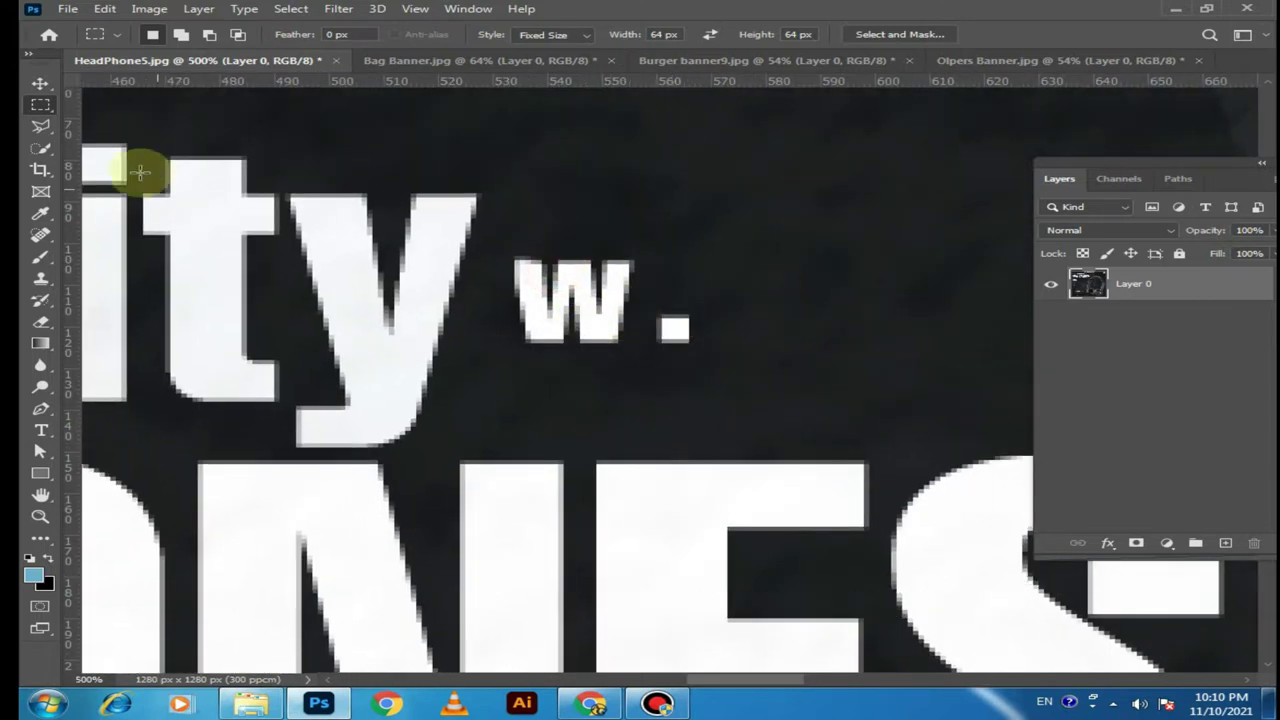
{"action": "left_click", "coordinate": [36, 127]}
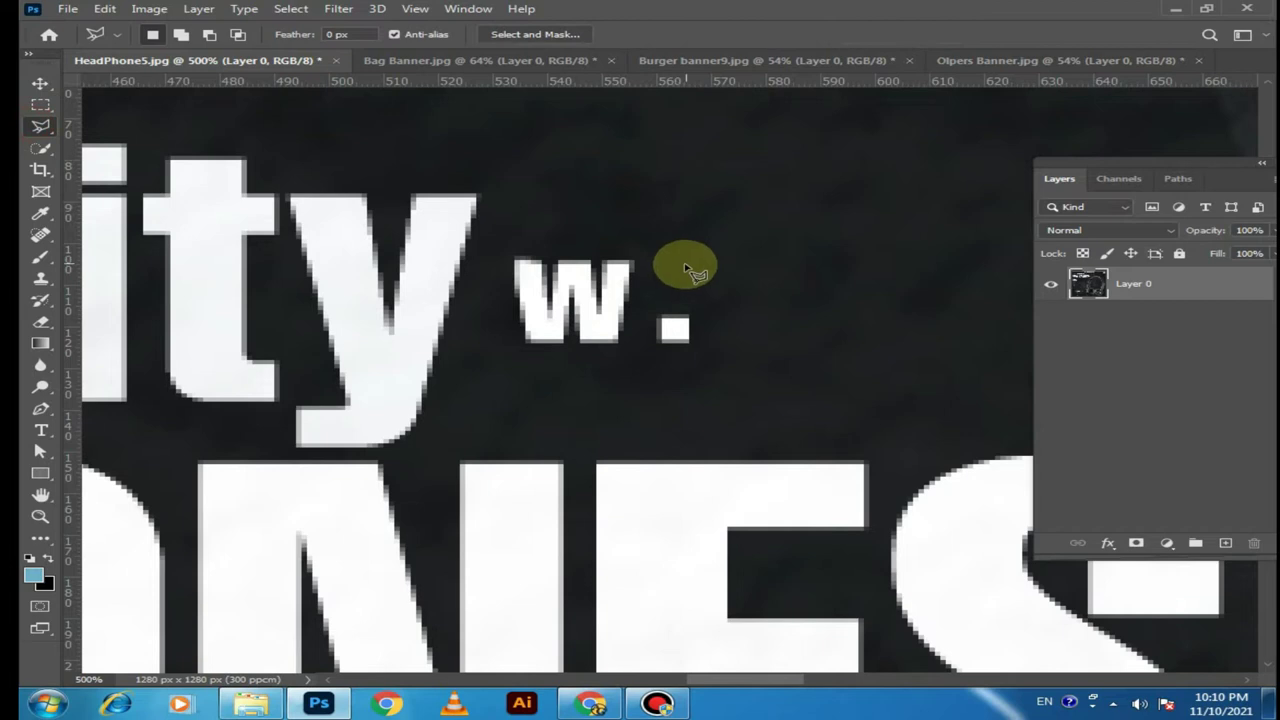
{"action": "left_click", "coordinate": [680, 299]}
{"action": "left_click", "coordinate": [722, 347]}
{"action": "left_click", "coordinate": [652, 349]}
{"action": "left_click", "coordinate": [641, 317]}
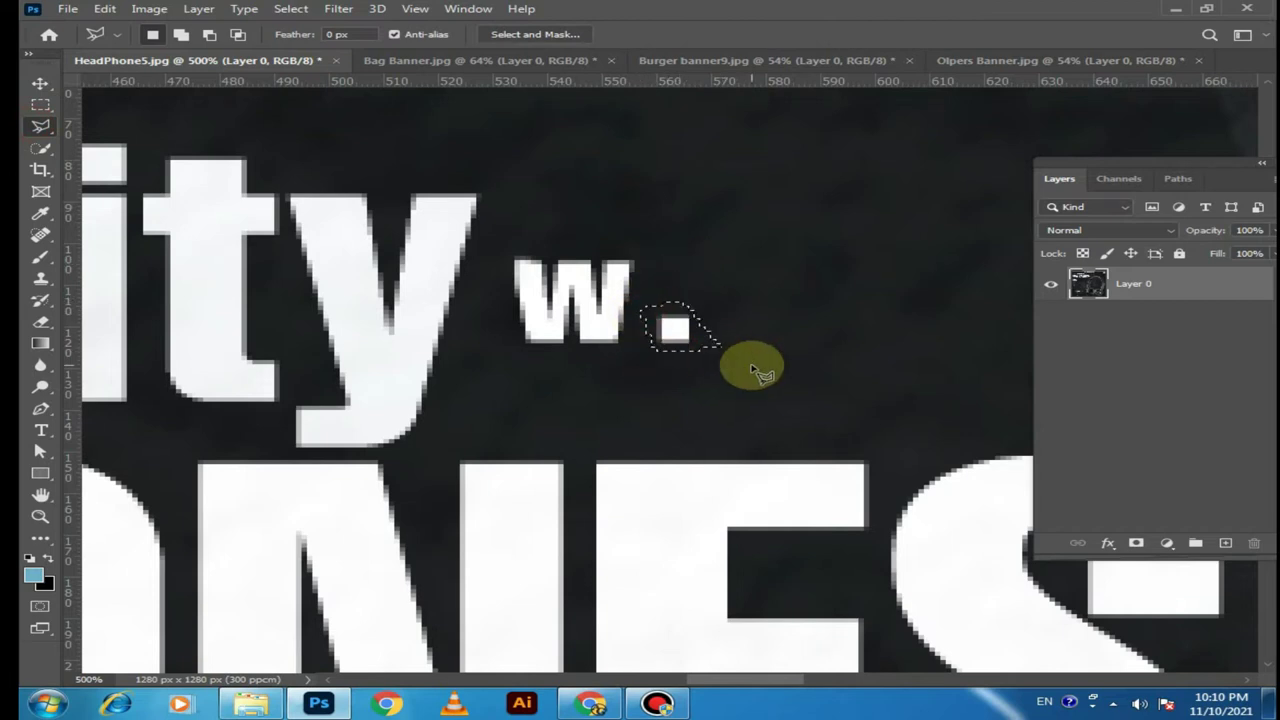
{"action": "key", "text": "shift+BackSpace"}
{"action": "key", "text": "Return"}
{"action": "key", "text": "ctrl+d"}
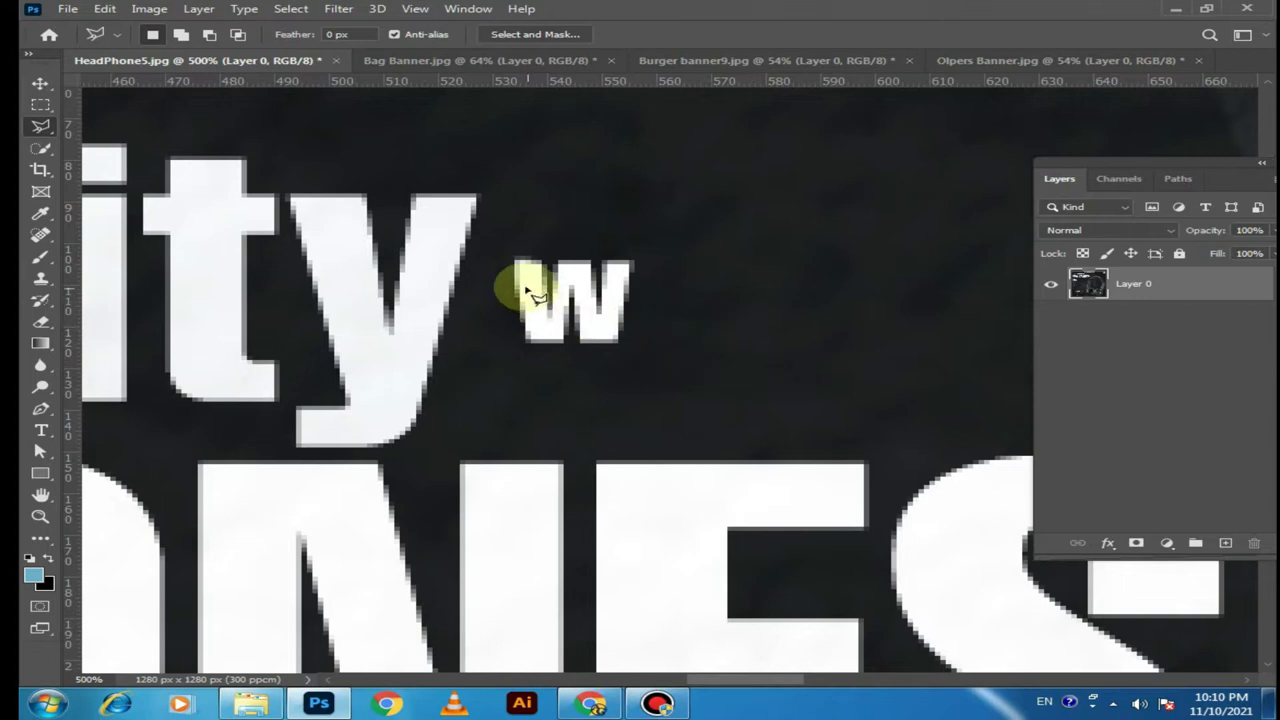
Lasso the leftover 'w', Content-Aware fill it, then zoom out
{"action": "left_click", "coordinate": [499, 245]}
{"action": "left_click", "coordinate": [499, 353]}
{"action": "left_click", "coordinate": [617, 373]}
{"action": "left_click", "coordinate": [654, 329]}
{"action": "left_click", "coordinate": [657, 234]}
{"action": "double_click", "coordinate": [553, 247]}
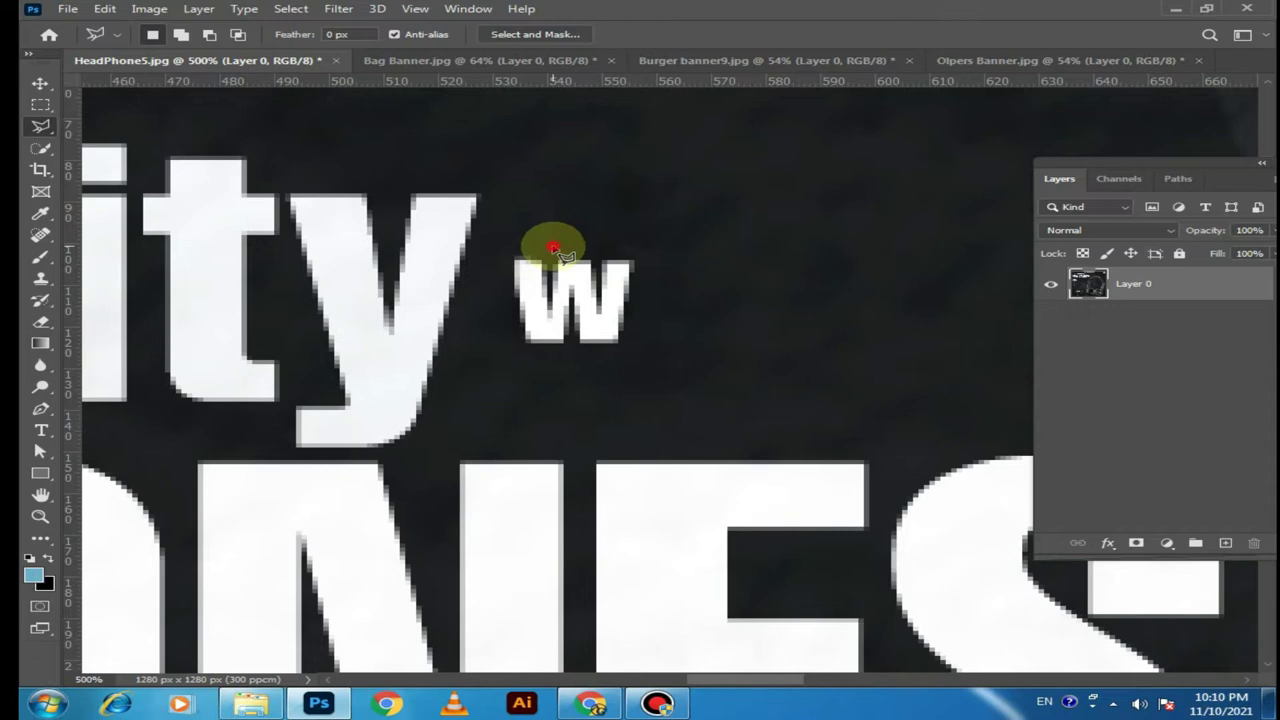
{"action": "key", "text": "shift+BackSpace"}
{"action": "key", "text": "Return"}
{"action": "key", "text": "ctrl+d"}
{"action": "key", "text": "ctrl+minus"}
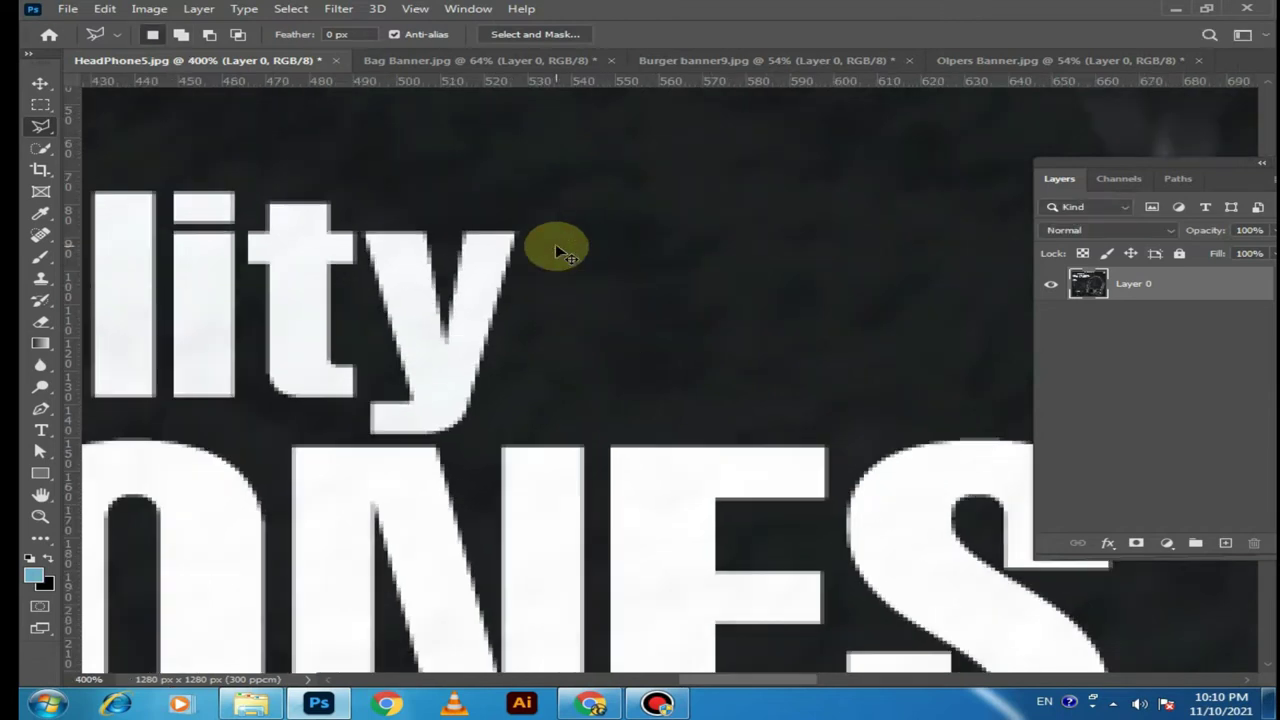
{"action": "key", "text": "ctrl+minus"}
{"action": "key", "text": "ctrl+minus"}
{"action": "key", "text": "ctrl+minus"}
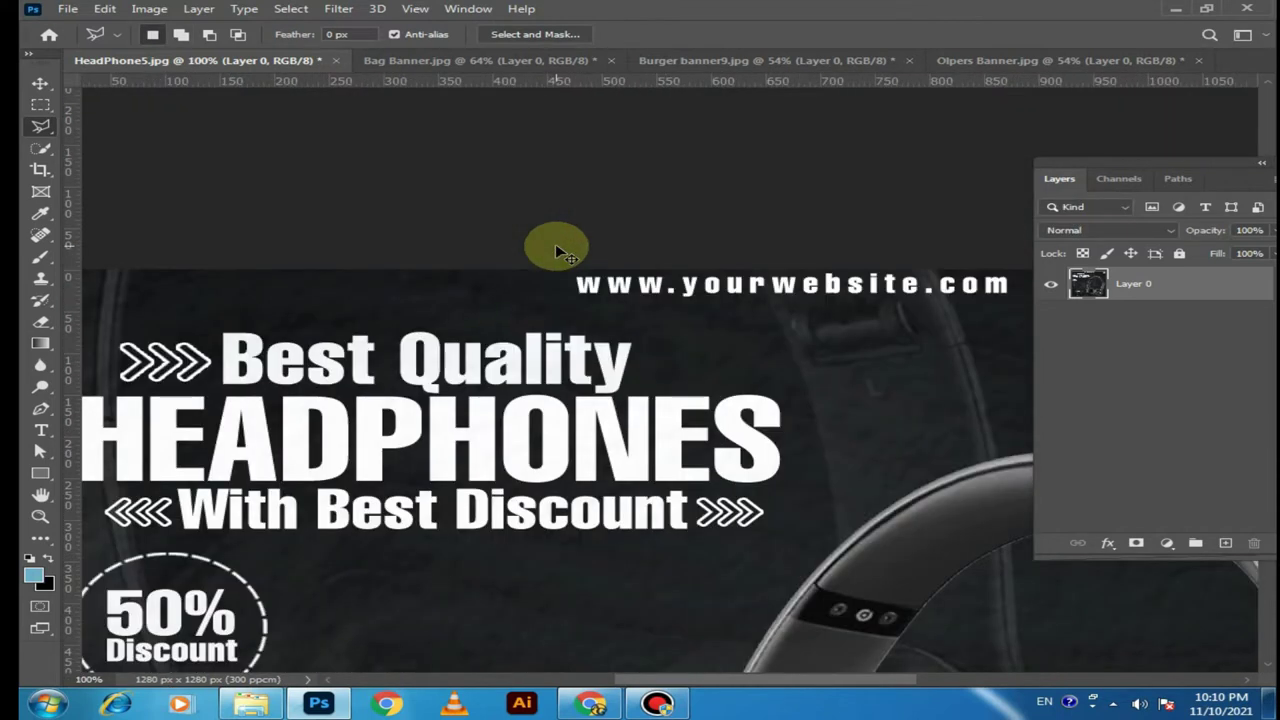
{"action": "key", "text": "ctrl+minus"}
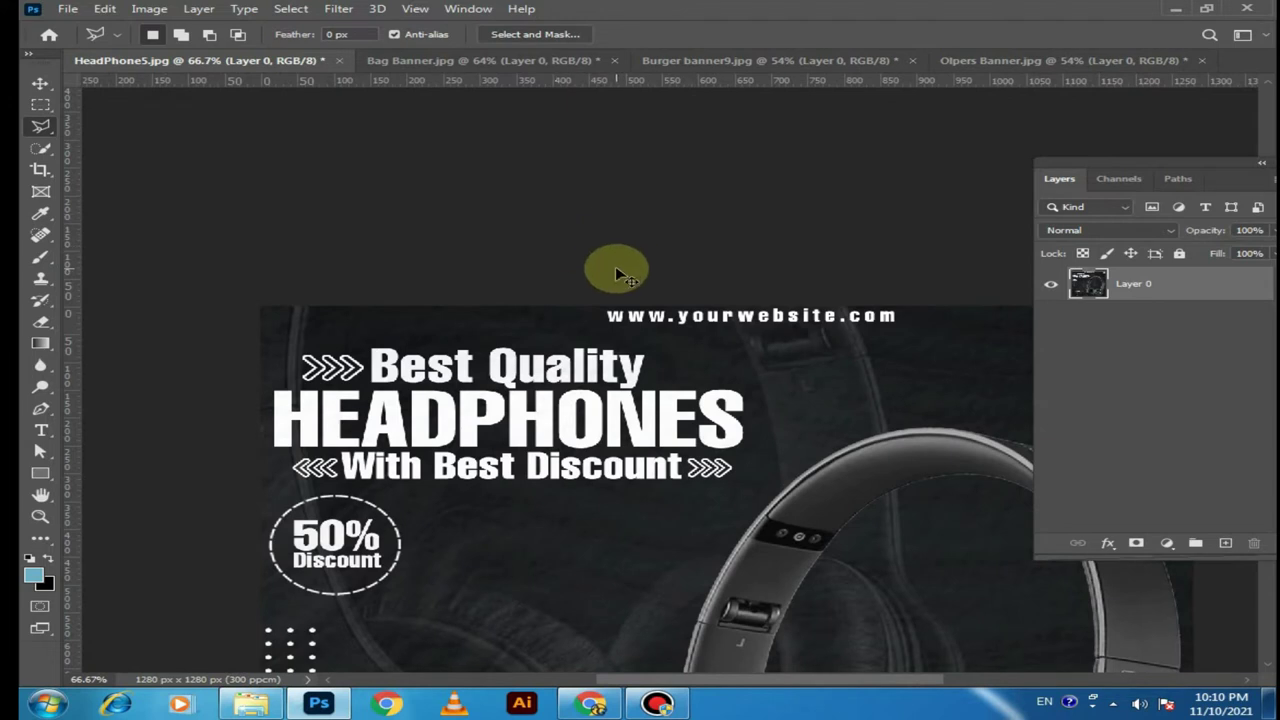
{"action": "key", "text": "ctrl+plus"}
{"action": "left_click", "coordinate": [41, 104]}
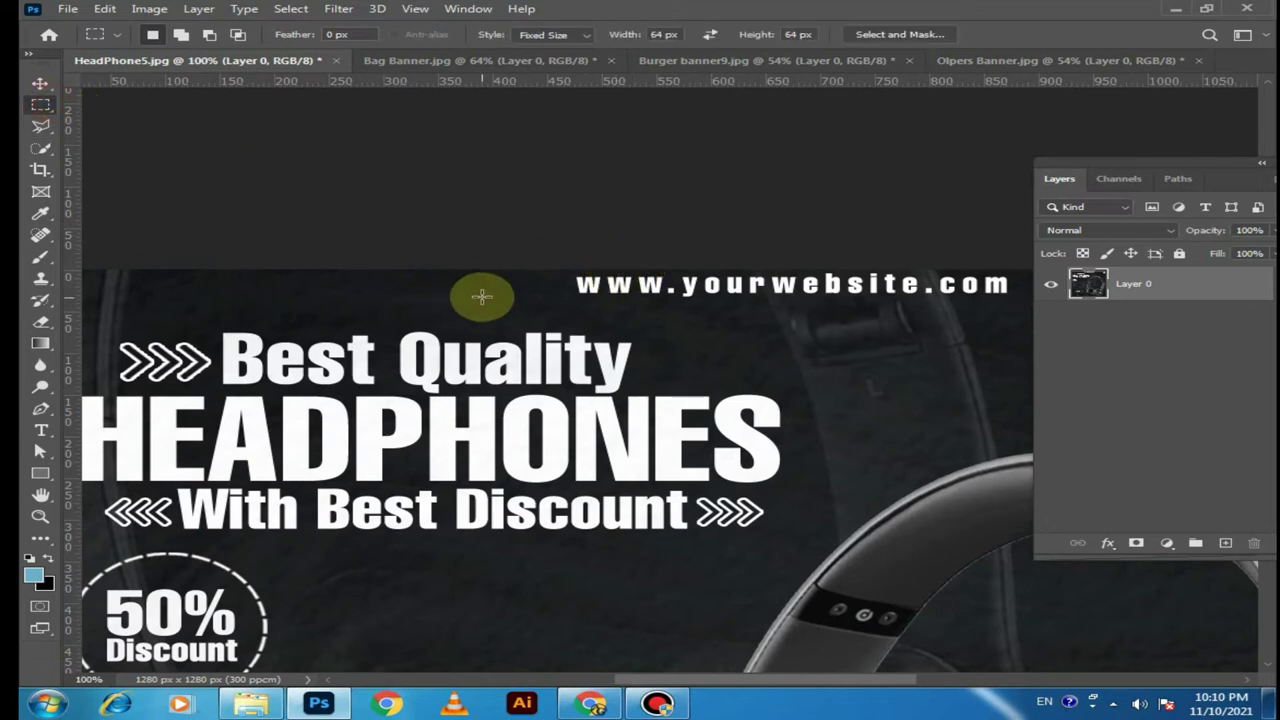
{"action": "left_click_drag", "start_coordinate": [552, 278], "coordinate": [632, 314]}
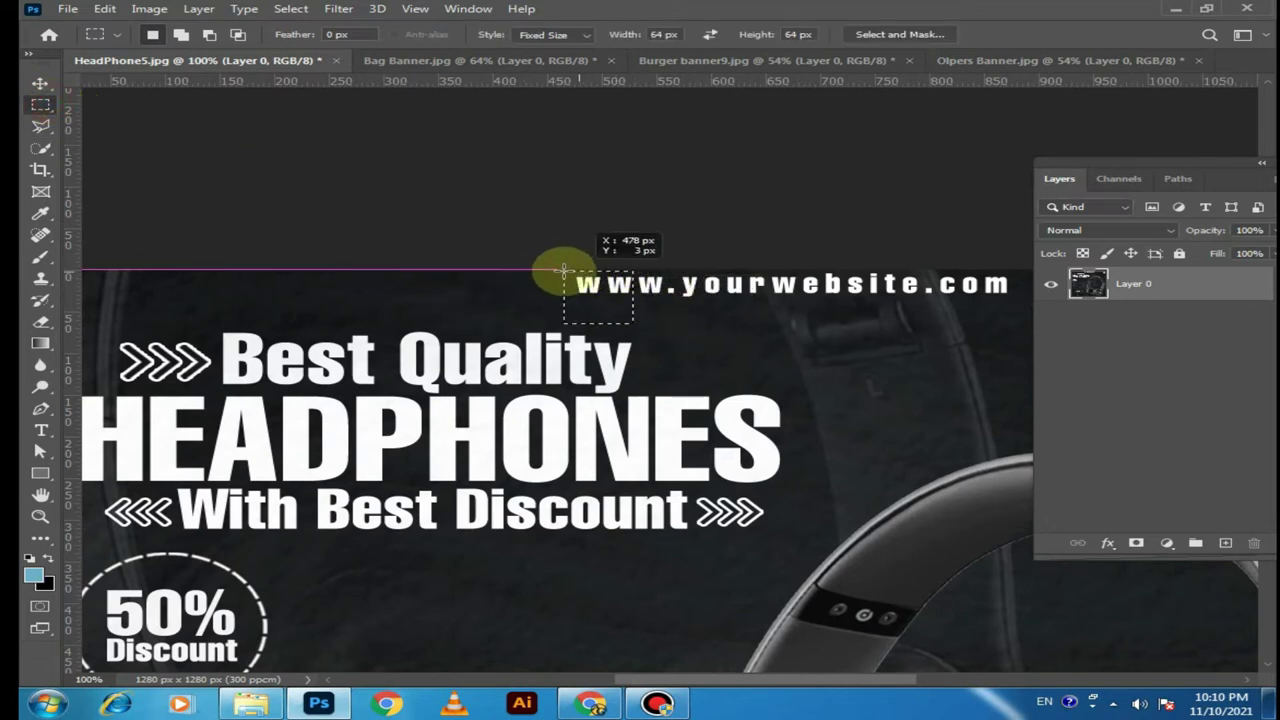
{"action": "key", "text": "ctrl+t"}
{"action": "left_click_drag", "start_coordinate": [629, 296], "coordinate": [965, 292]}
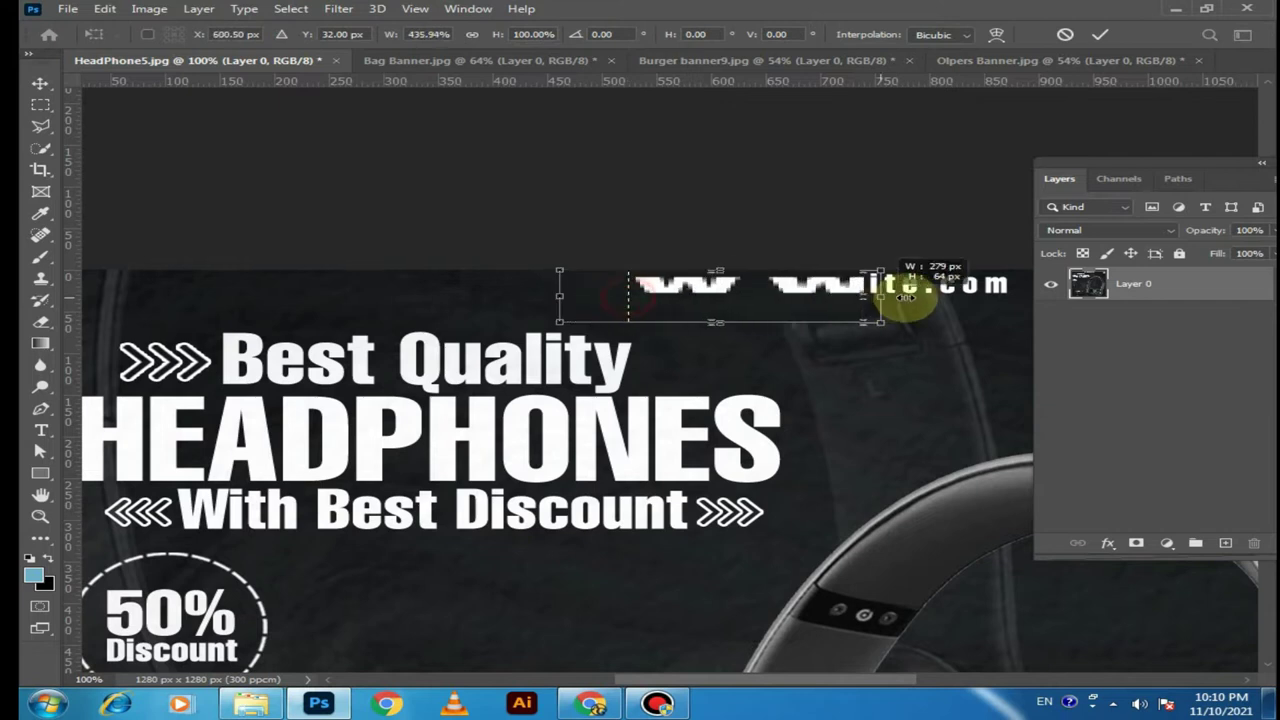
{"action": "key", "text": "Escape"}
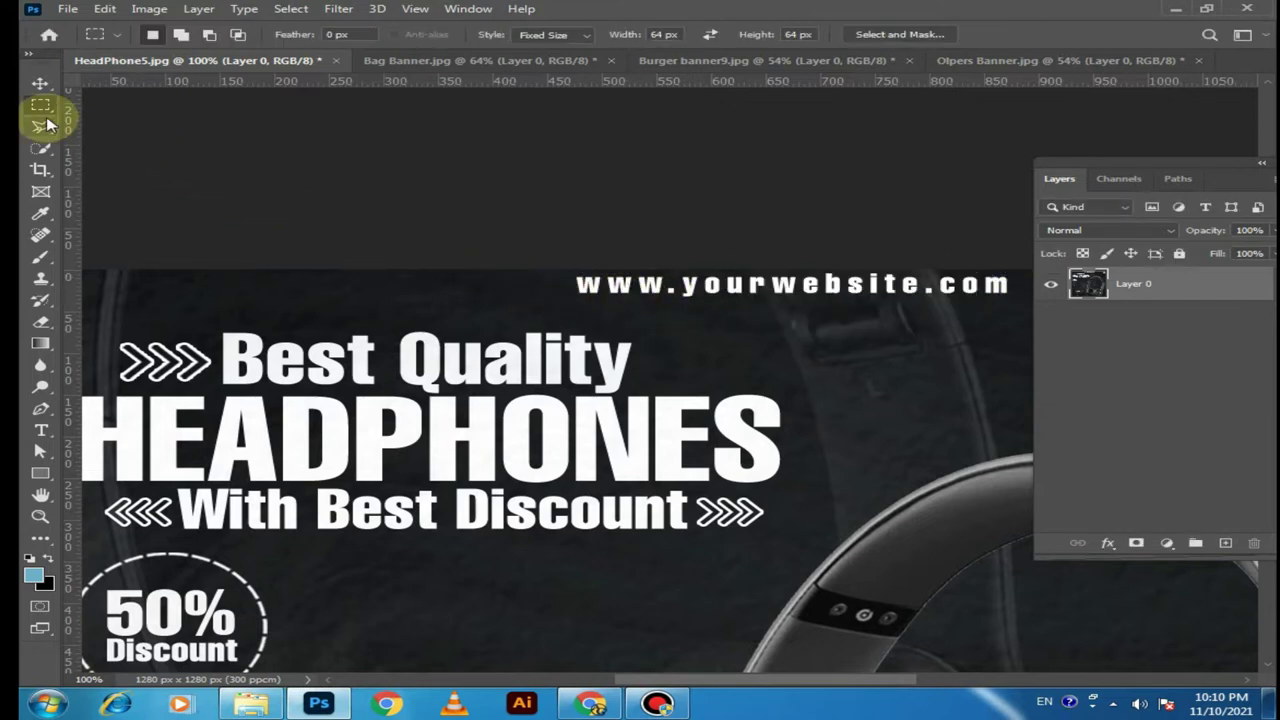
{"action": "left_click", "coordinate": [41, 125]}
{"action": "left_click", "coordinate": [556, 268]}
{"action": "left_click", "coordinate": [556, 318]}
{"action": "left_click_drag", "start_coordinate": [878, 335], "coordinate": [729, 334]}
{"action": "left_click", "coordinate": [943, 329]}
{"action": "left_click", "coordinate": [943, 300]}
{"action": "scroll", "coordinate": [910, 355], "scroll_direction": "right", "scroll_amount": 2}
{"action": "left_click", "coordinate": [929, 357]}
{"action": "scroll", "coordinate": [740, 351], "scroll_direction": "right", "scroll_amount": 2}
{"action": "scroll", "coordinate": [811, 363], "scroll_direction": "right", "scroll_amount": 3}
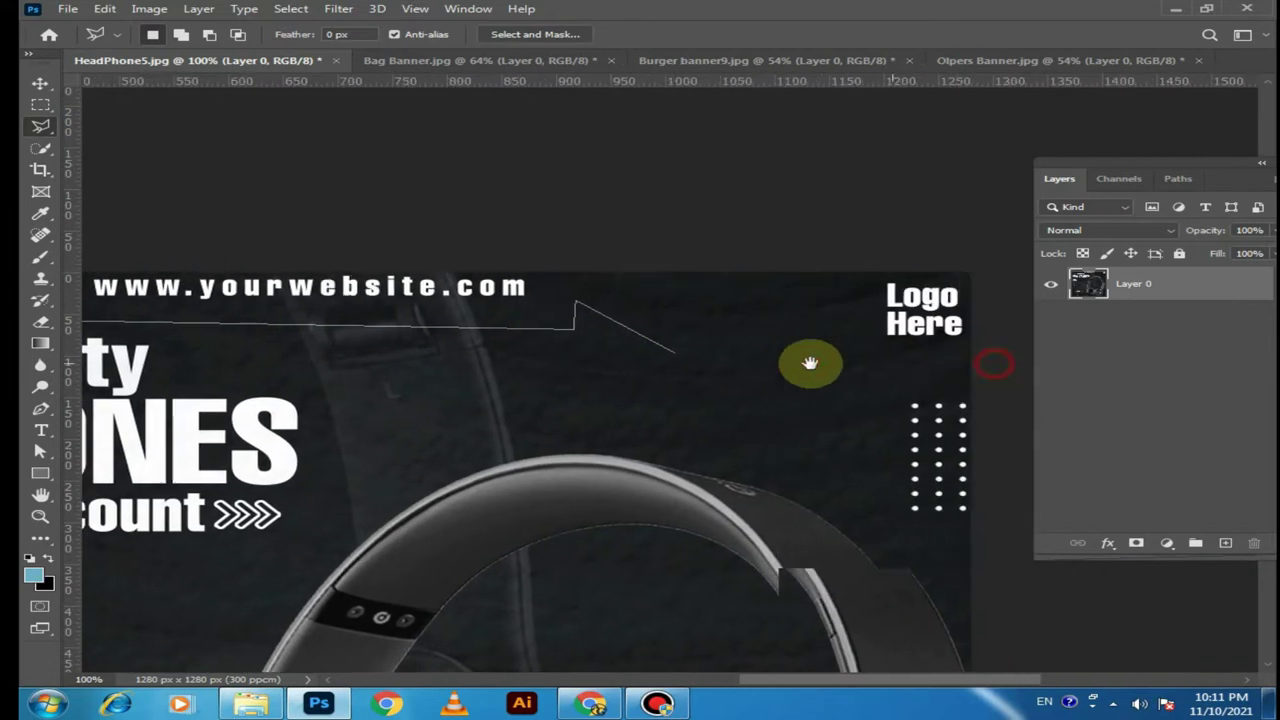
{"action": "scroll", "coordinate": [838, 372], "scroll_direction": "right", "scroll_amount": 2}
{"action": "left_click", "coordinate": [838, 370]}
{"action": "left_click", "coordinate": [893, 266]}
{"action": "left_click", "coordinate": [651, 151]}
{"action": "left_click", "coordinate": [437, 204]}
{"action": "scroll", "coordinate": [437, 200], "scroll_direction": "left", "scroll_amount": 2}
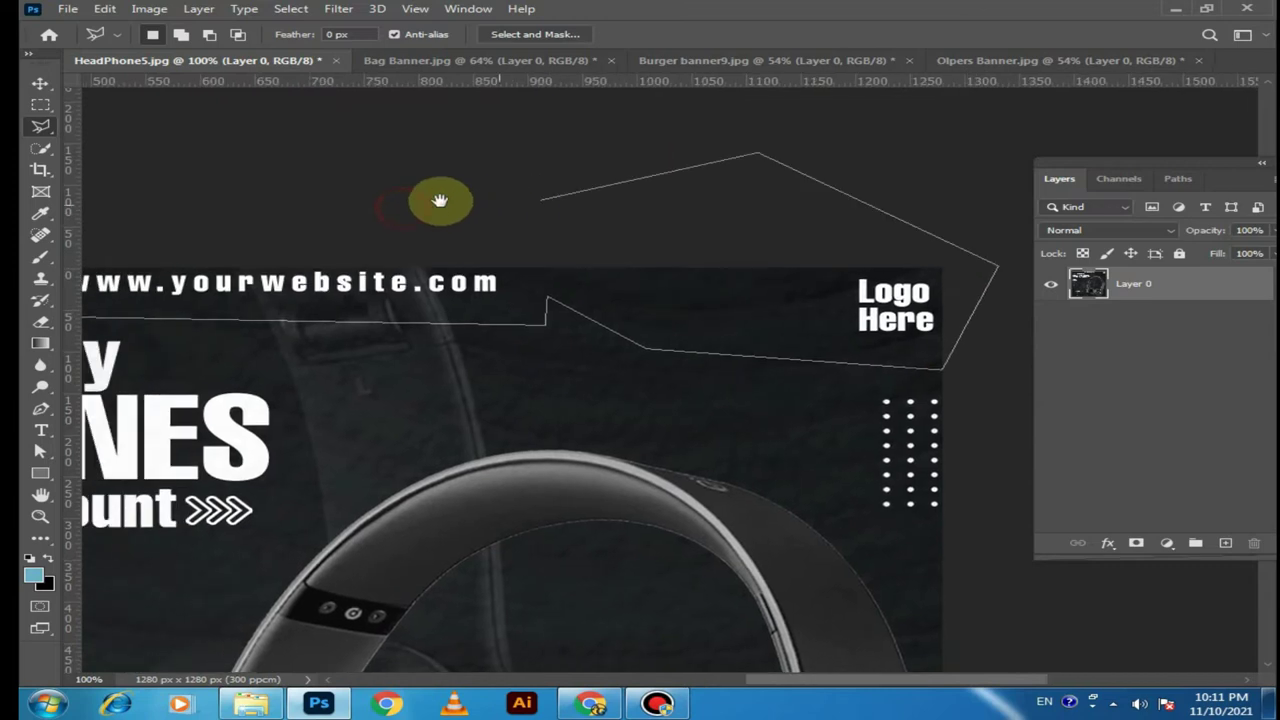
{"action": "scroll", "coordinate": [305, 207], "scroll_direction": "left", "scroll_amount": 4}
{"action": "double_click", "coordinate": [304, 206]}
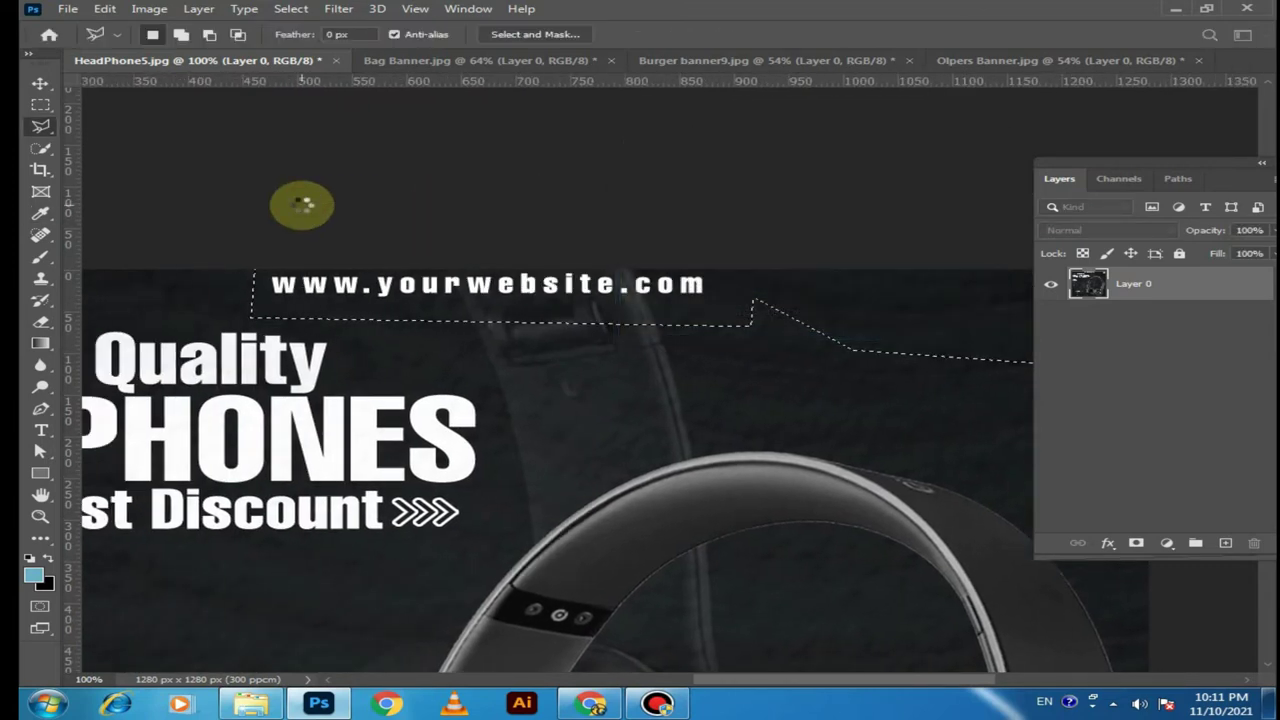
{"action": "key", "text": "shift+F5"}
{"action": "key", "text": "Return"}
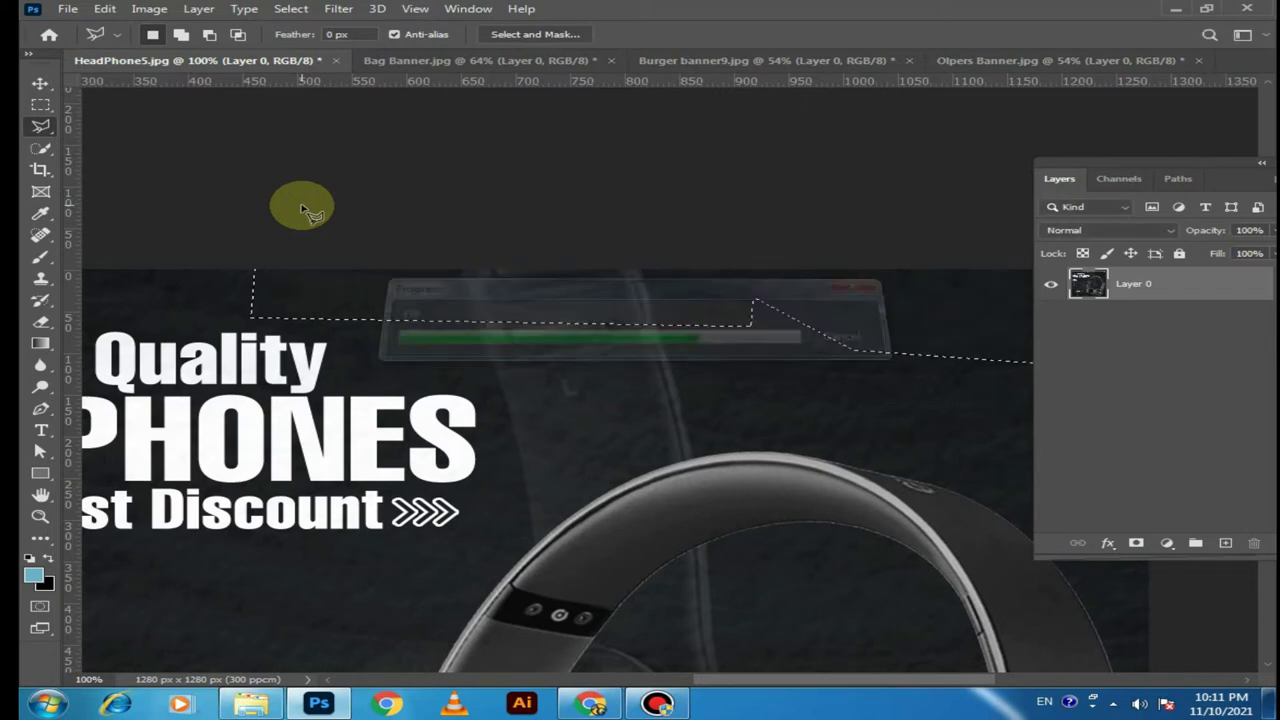
{"action": "key", "text": "ctrl+d"}
{"action": "key", "text": "ctrl+minus"}
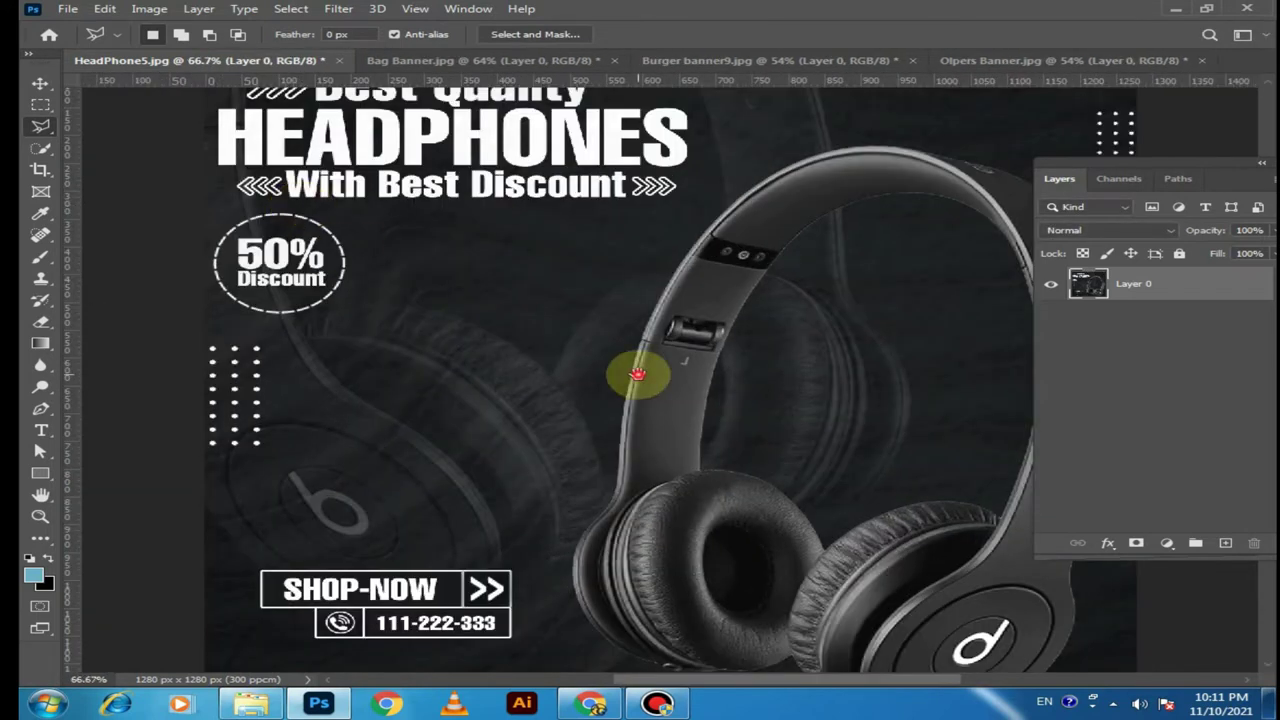
{"action": "key", "text": "ctrl+plus"}
{"action": "left_click_drag", "start_coordinate": [632, 366], "coordinate": [149, 349]}
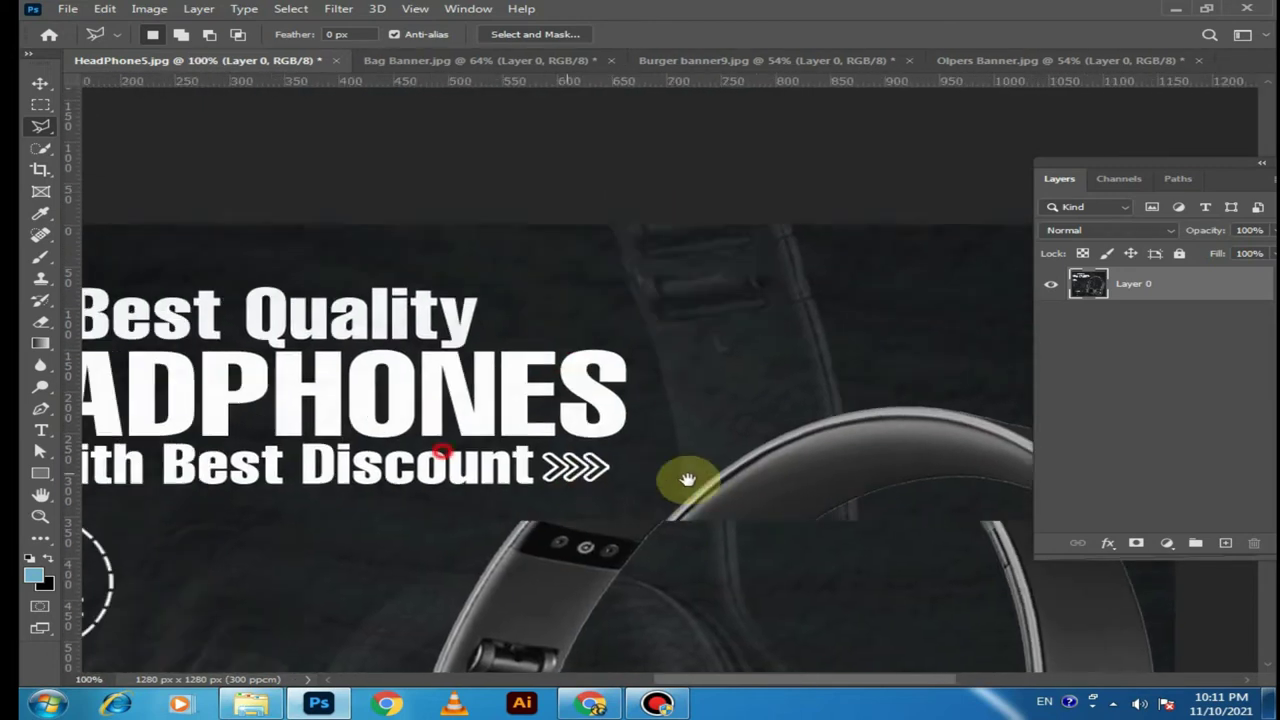
{"action": "left_click_drag", "start_coordinate": [117, 357], "coordinate": [686, 486]}
{"action": "left_click_drag", "start_coordinate": [106, 318], "coordinate": [190, 322]}
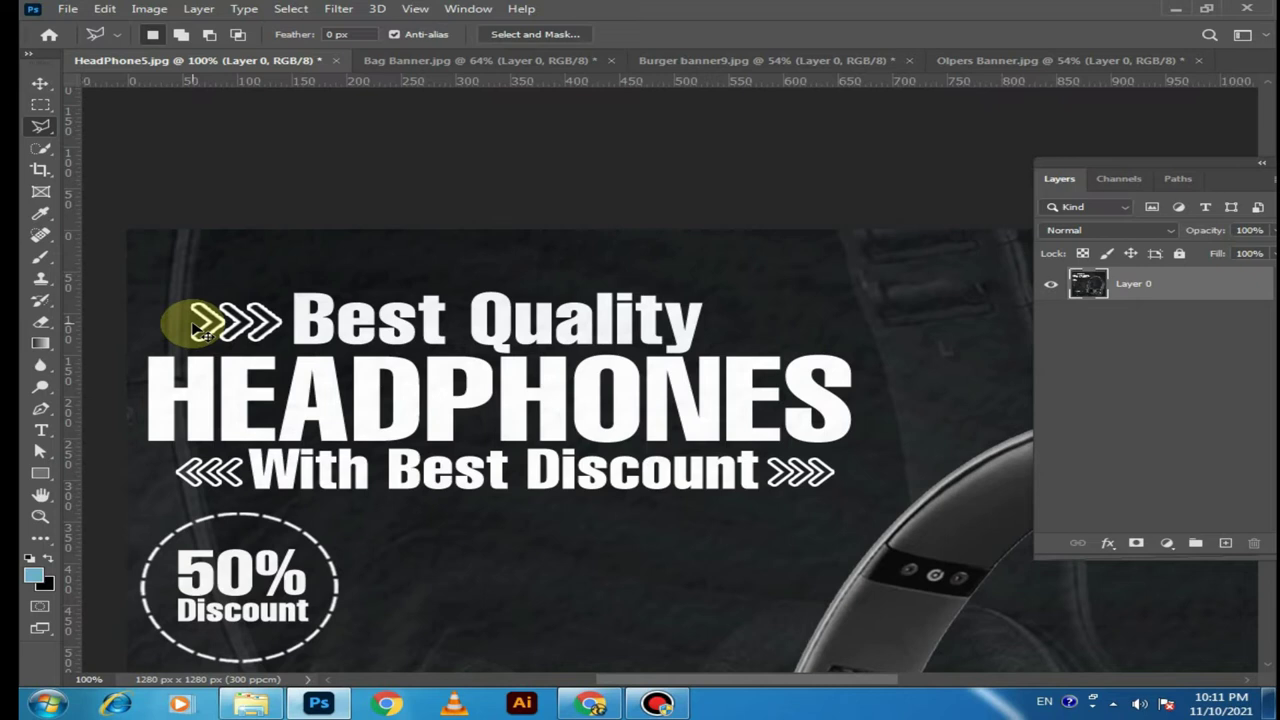
Choose the Polygonal Lasso and inspect the Best Quality HEADPHONES heading up close
{"action": "right_click", "coordinate": [46, 133]}
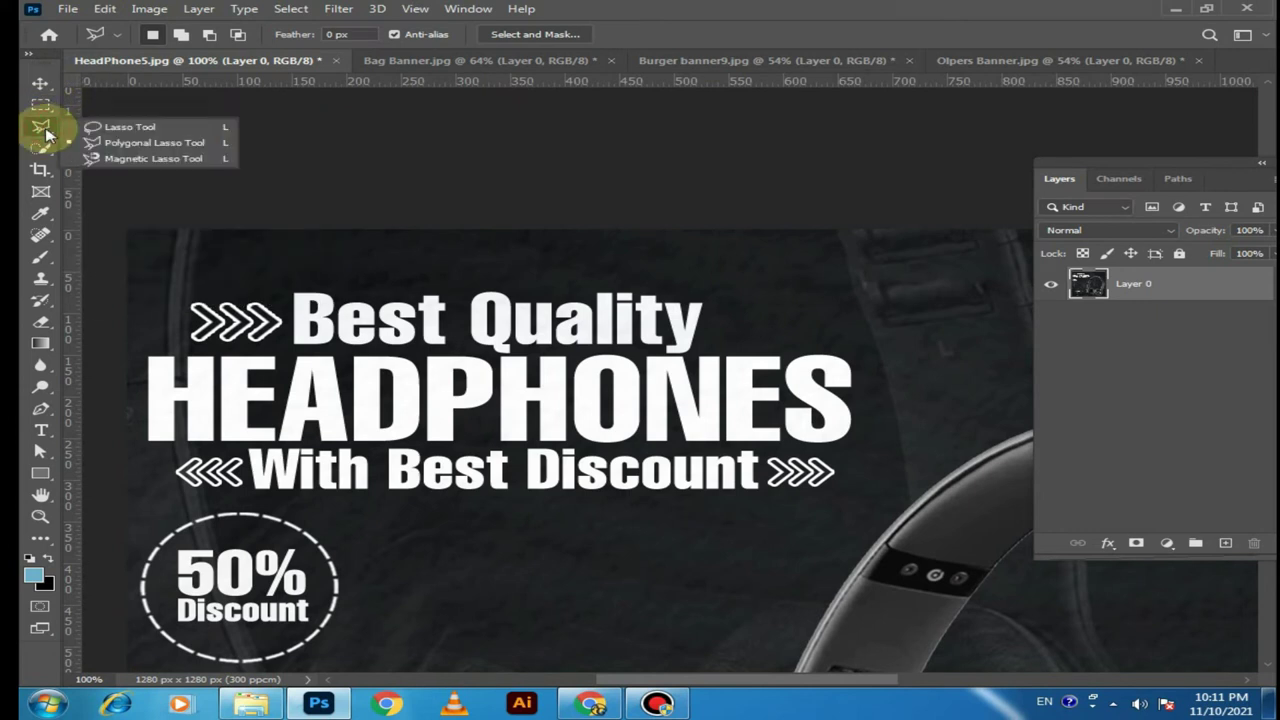
{"action": "mouse_move", "coordinate": [436, 229]}
{"action": "left_mouse_down"}
{"action": "mouse_move", "coordinate": [487, 170]}
{"action": "mouse_move", "coordinate": [713, 258]}
{"action": "left_mouse_up"}
{"action": "key", "text": "ctrl+plus"}
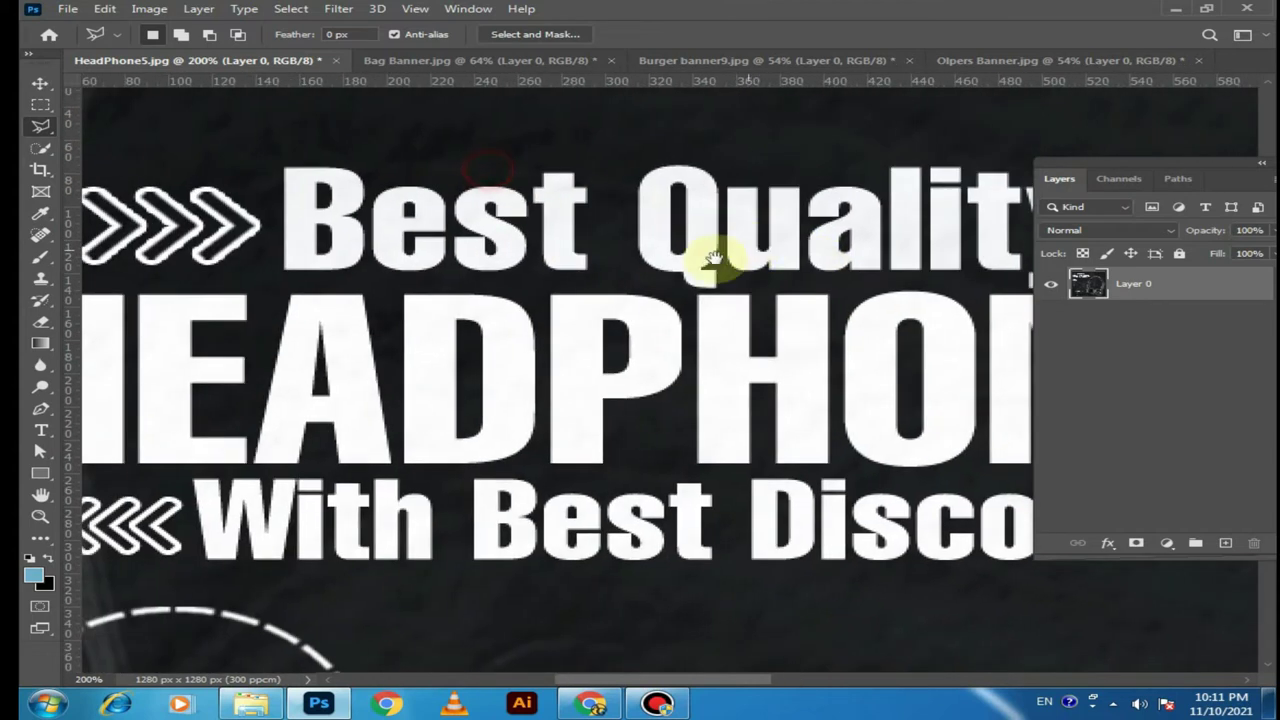
{"action": "key", "text": "ctrl+minus"}
{"action": "key", "text": "ctrl+plus"}
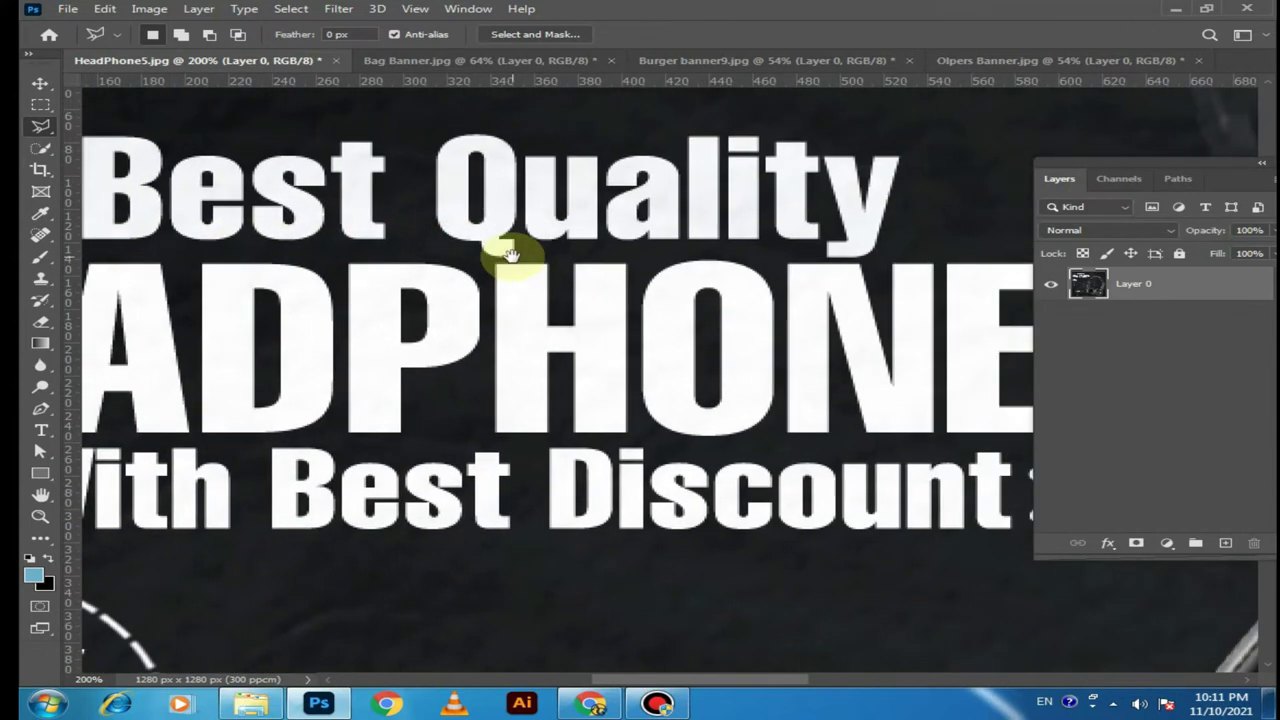
{"action": "left_click_drag", "start_coordinate": [510, 255], "coordinate": [367, 236]}
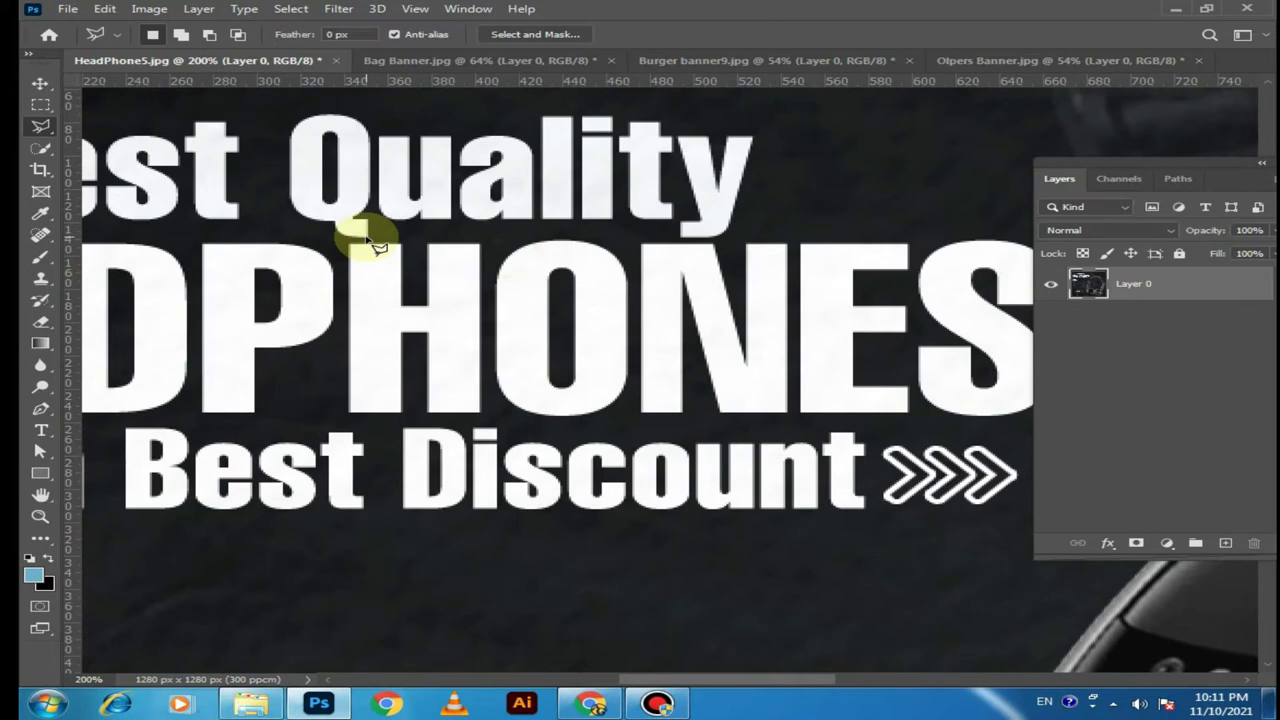
{"action": "key", "text": "ctrl+minus"}
{"action": "key", "text": "ctrl+minus"}
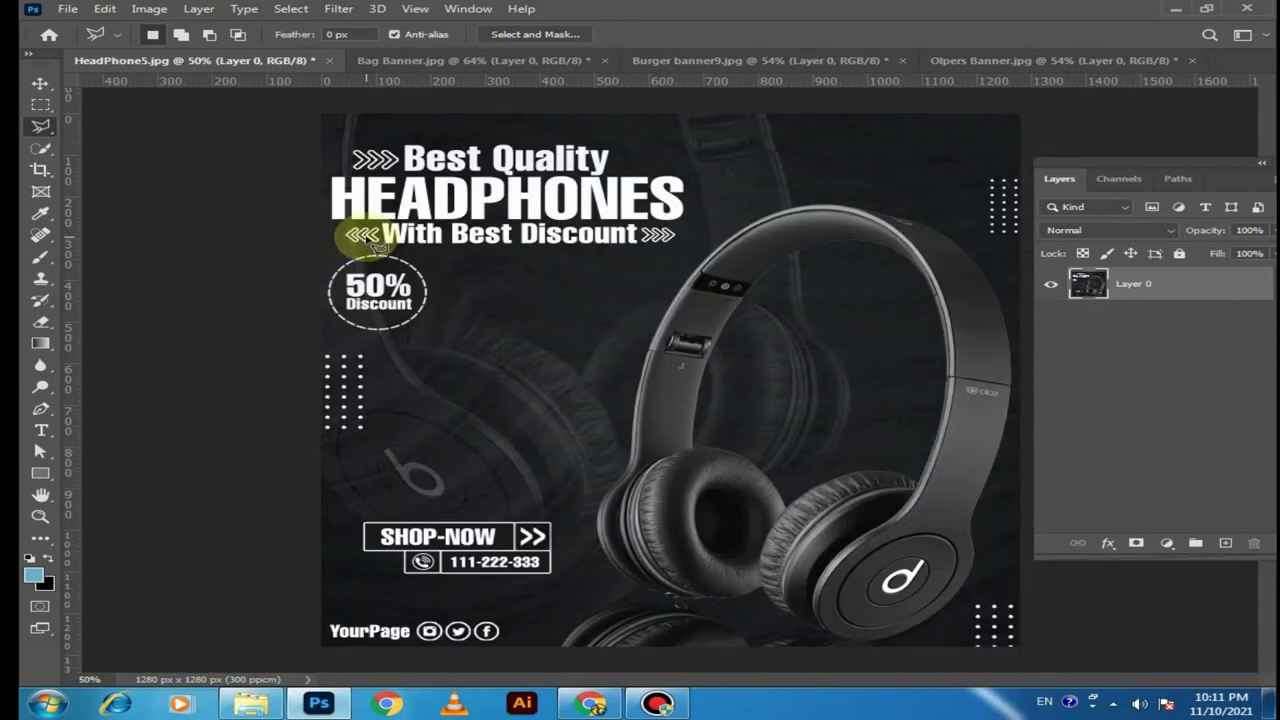
Lasso the heading, 50% Discount badge and dots, then Content-Aware fill them
{"action": "left_click", "coordinate": [284, 128]}
{"action": "left_click", "coordinate": [283, 406]}
{"action": "left_click", "coordinate": [363, 456]}
{"action": "left_click", "coordinate": [491, 361]}
{"action": "left_click", "coordinate": [710, 230]}
{"action": "left_click", "coordinate": [720, 160]}
{"action": "left_click", "coordinate": [634, 116]}
{"action": "left_click", "coordinate": [288, 118]}
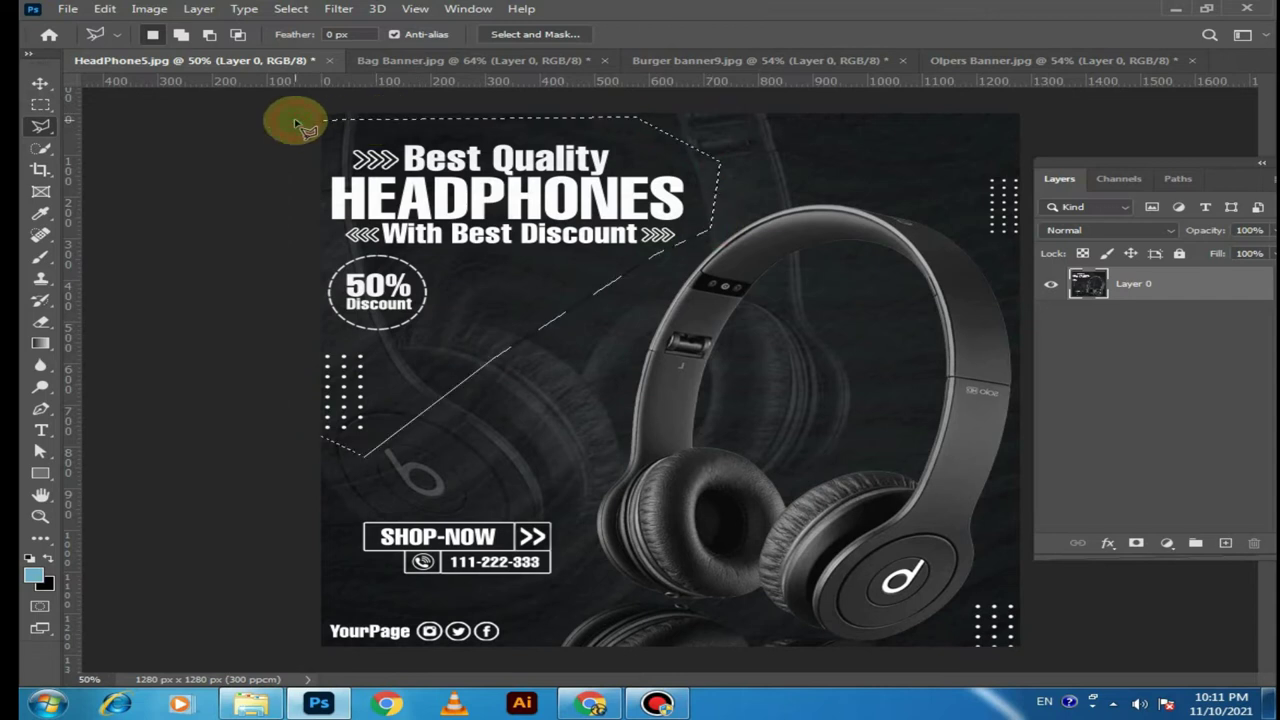
{"action": "key", "text": "shift+F5"}
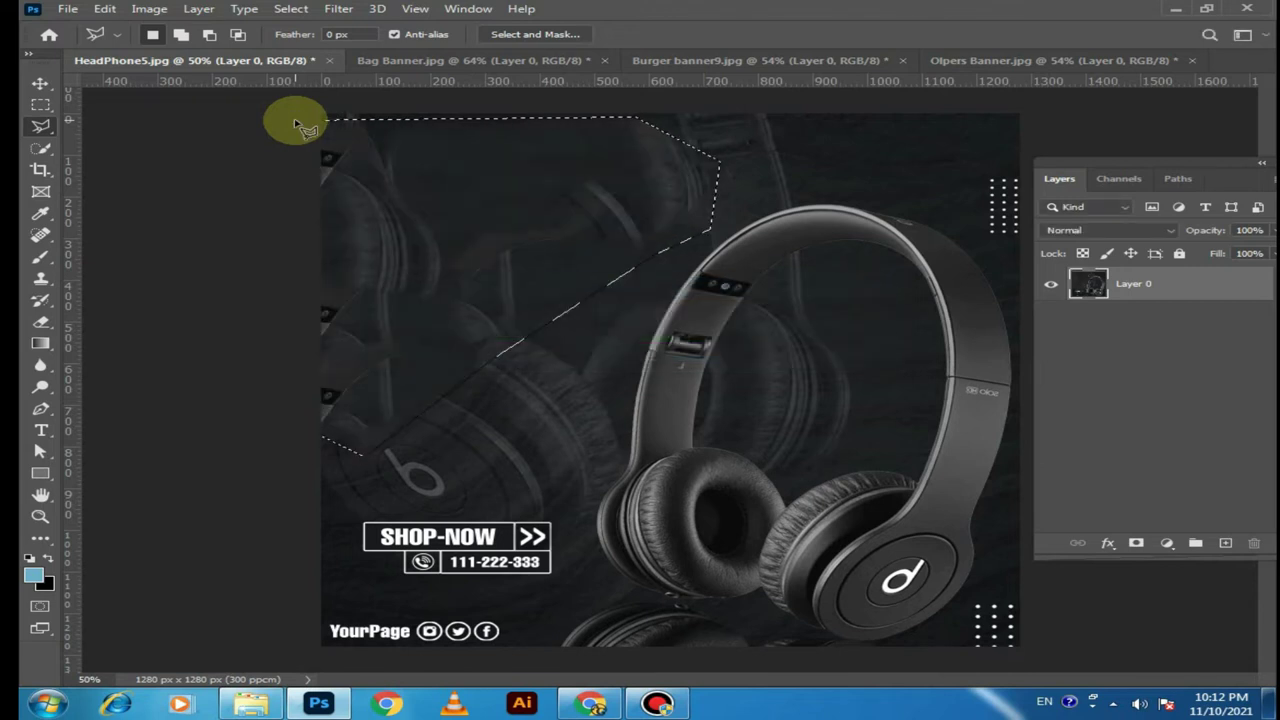
{"action": "key", "text": "ctrl+d"}
{"action": "key", "text": "ctrl+plus"}
{"action": "key", "text": "ctrl+plus"}
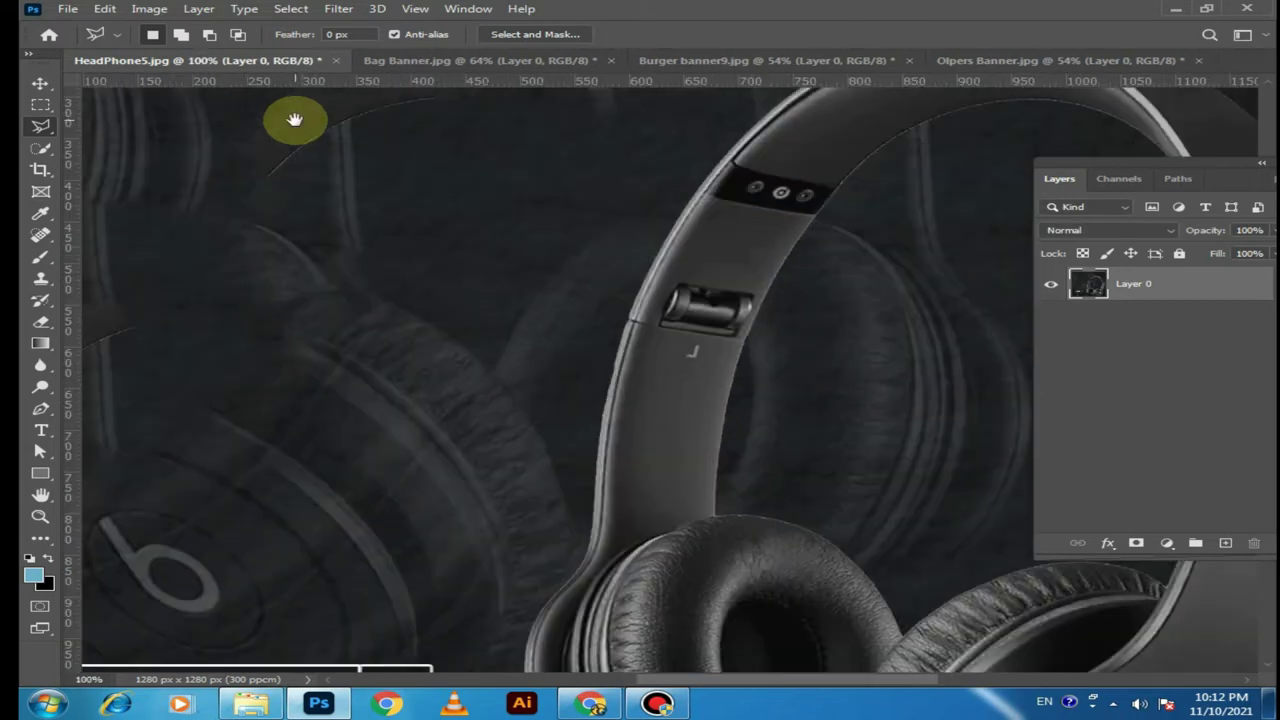
Inspect the filled area, then undo the fill to restore heading, badge and dots
{"action": "mouse_move", "coordinate": [295, 120]}
{"action": "left_mouse_down"}
{"action": "mouse_move", "coordinate": [737, 389]}
{"action": "mouse_move", "coordinate": [614, 377]}
{"action": "mouse_move", "coordinate": [534, 491]}
{"action": "left_mouse_up"}
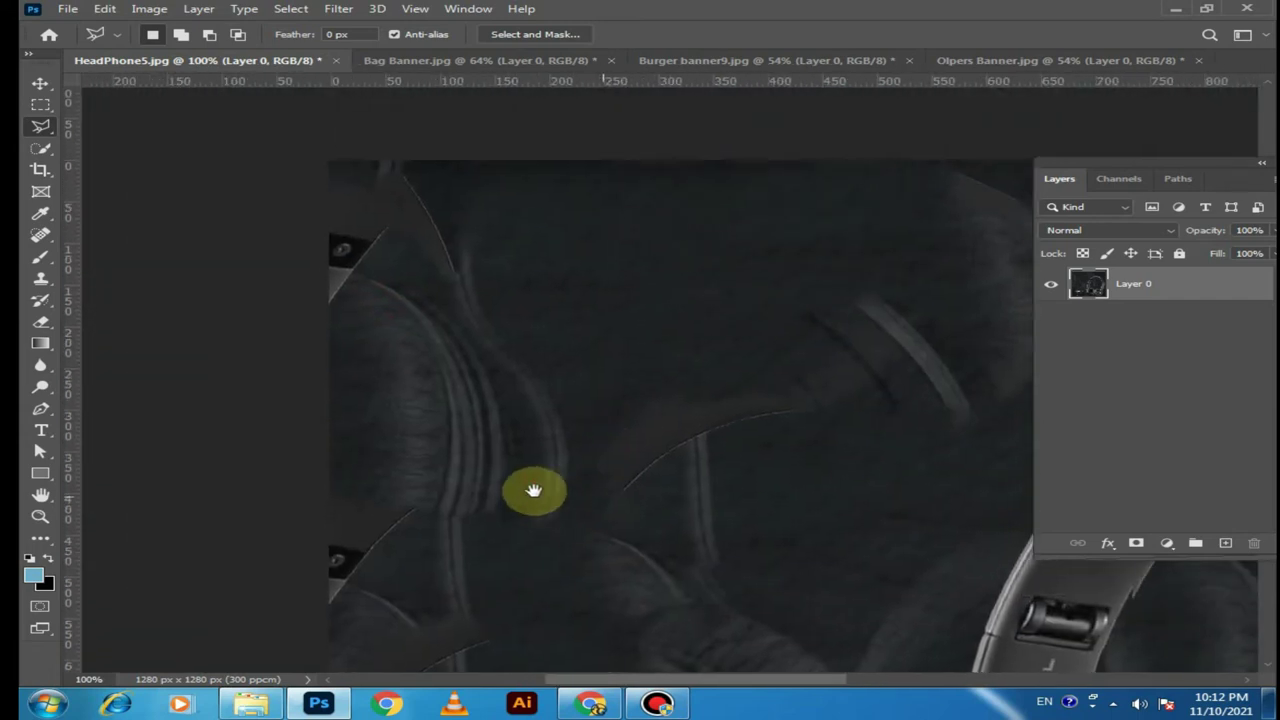
{"action": "left_click_drag", "start_coordinate": [471, 455], "coordinate": [457, 346]}
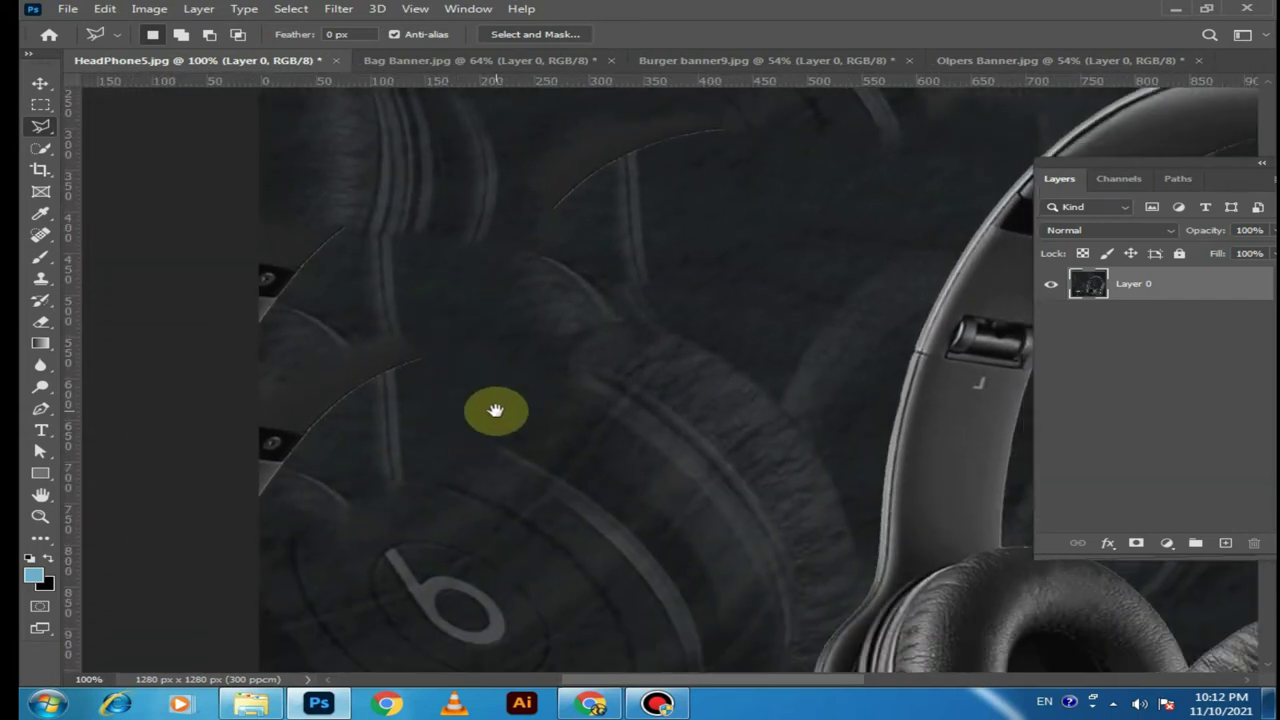
{"action": "left_click_drag", "start_coordinate": [480, 406], "coordinate": [424, 360]}
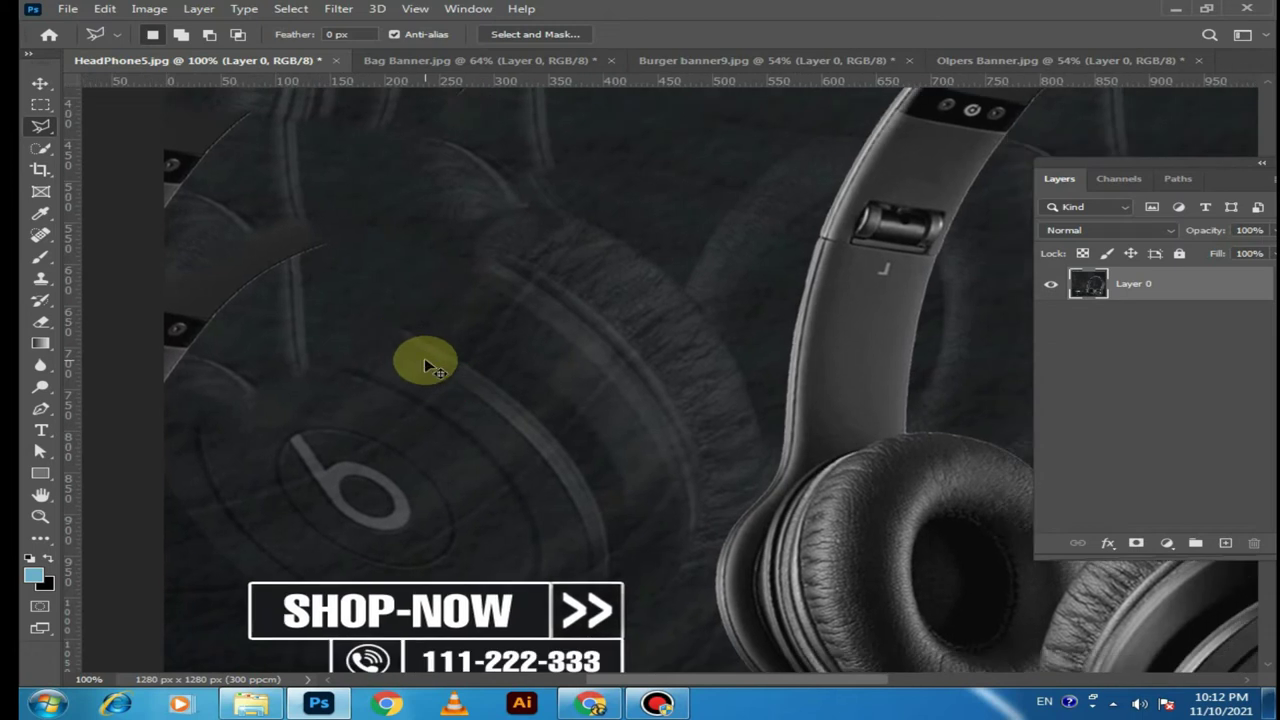
{"action": "key", "text": "ctrl+minus"}
{"action": "key", "text": "ctrl+minus"}
{"action": "key", "text": "ctrl+minus"}
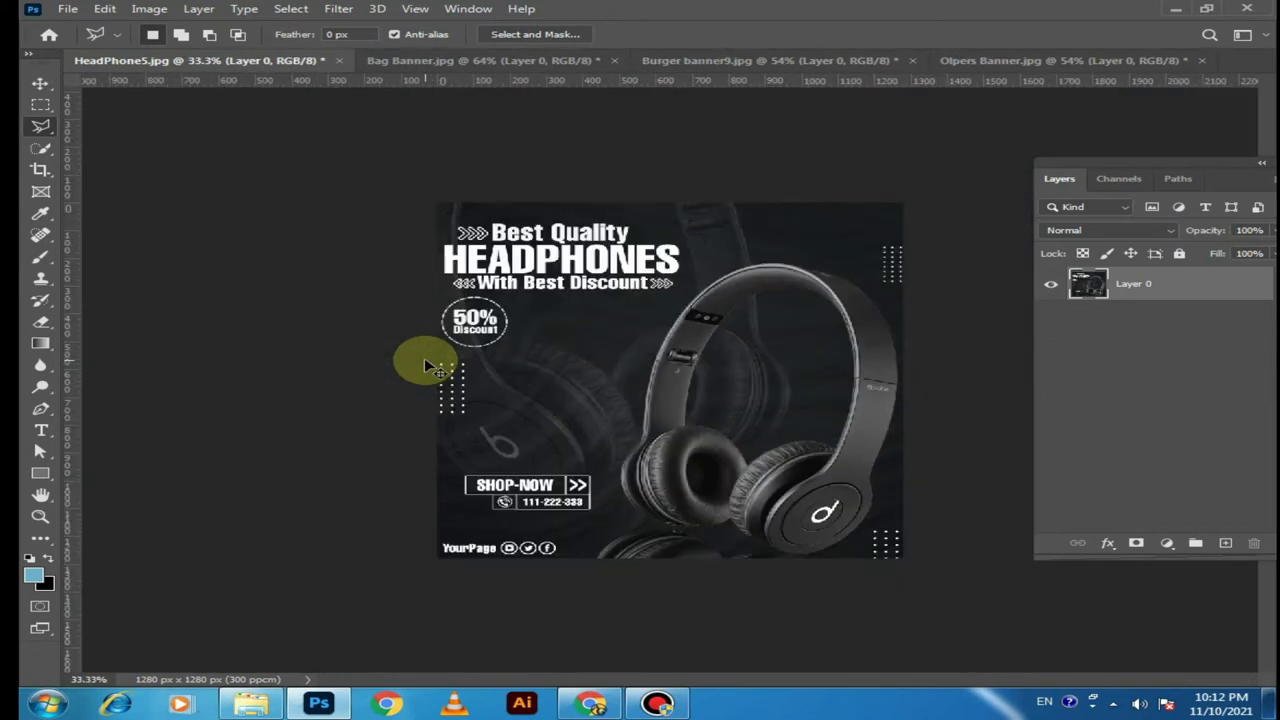
{"action": "key", "text": "ctrl+plus"}
{"action": "key", "text": "ctrl+plus"}
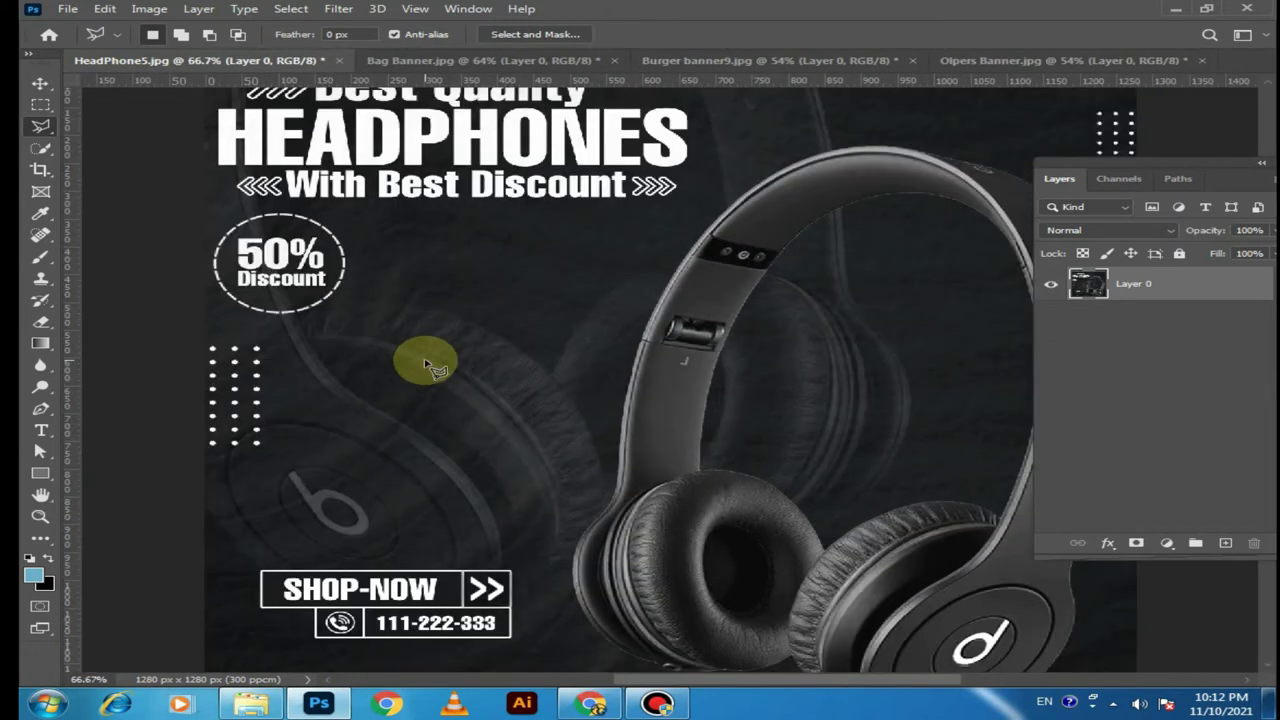
{"action": "left_click_drag", "start_coordinate": [424, 358], "coordinate": [403, 398]}
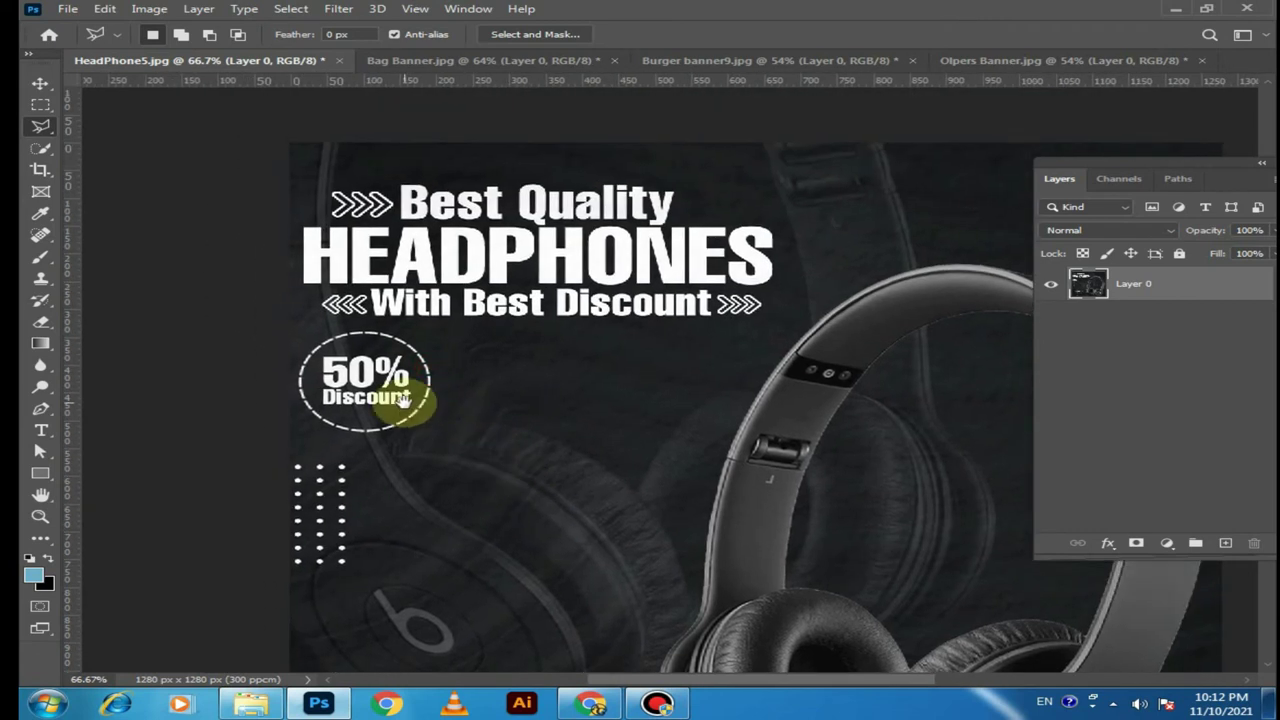
{"action": "key", "text": "ctrl+plus"}
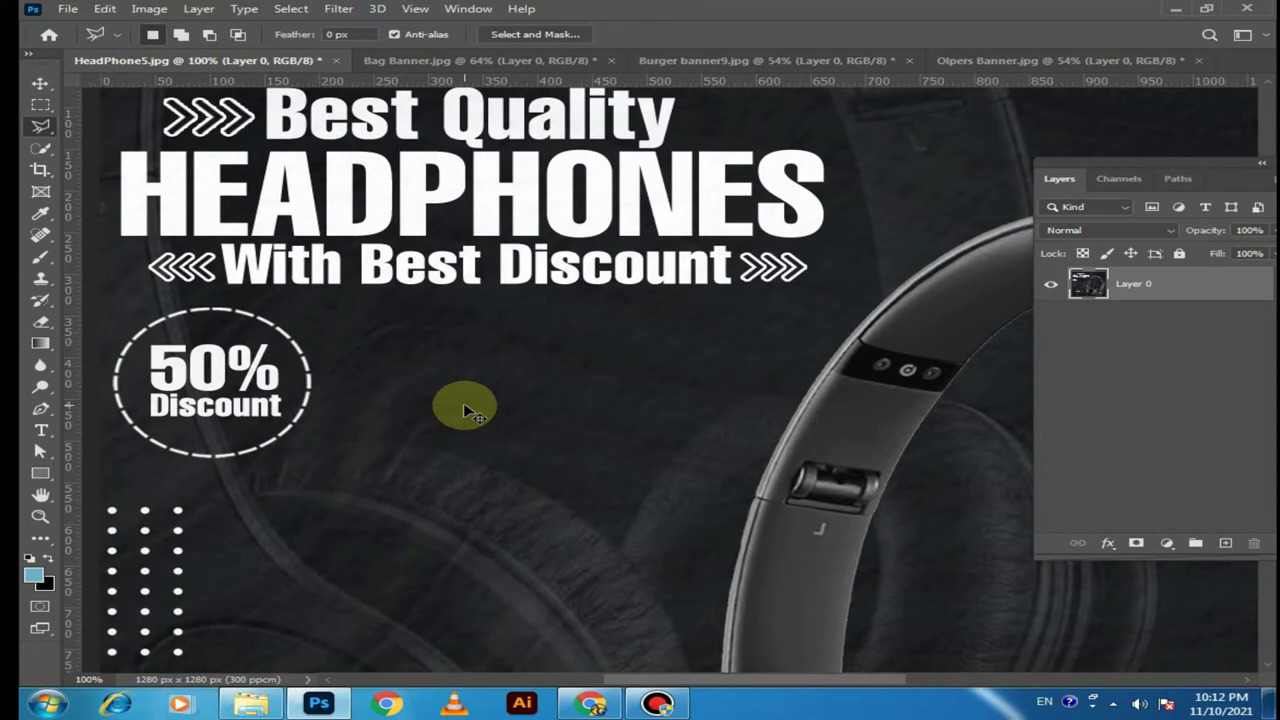
Switch to Bag Banner.jpg and zoom and pan around the Adidas bag advert
{"action": "key", "text": "ctrl+minus"}
{"action": "key", "text": "ctrl+minus"}
{"action": "key", "text": "ctrl+minus"}
{"action": "key", "text": "ctrl+plus"}
{"action": "key", "text": "ctrl+Tab"}
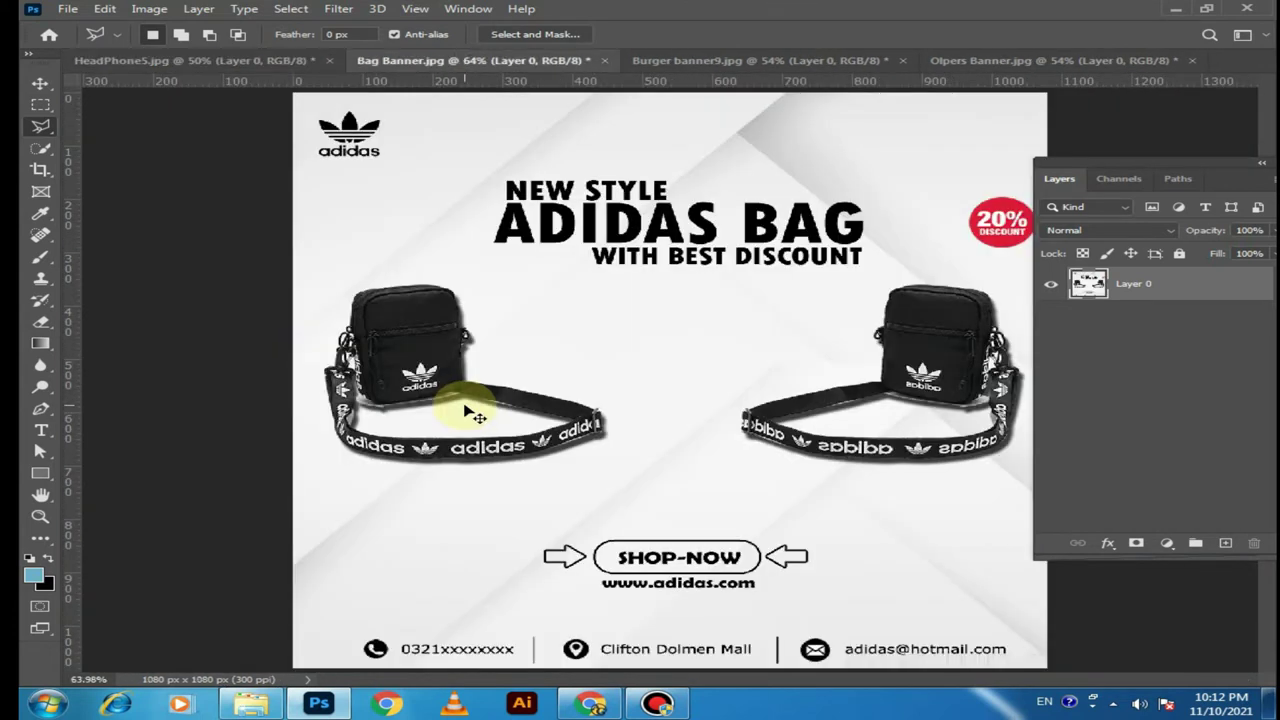
{"action": "key", "text": "ctrl+plus"}
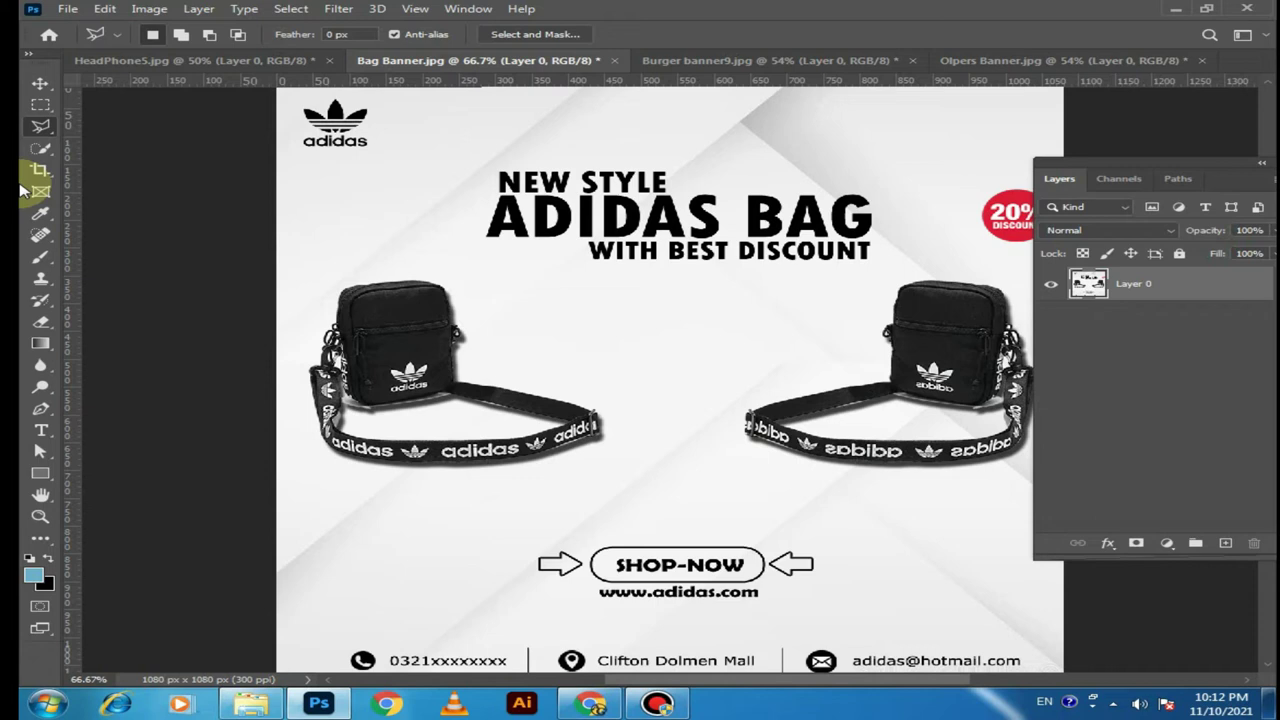
{"action": "key", "text": "ctrl+plus"}
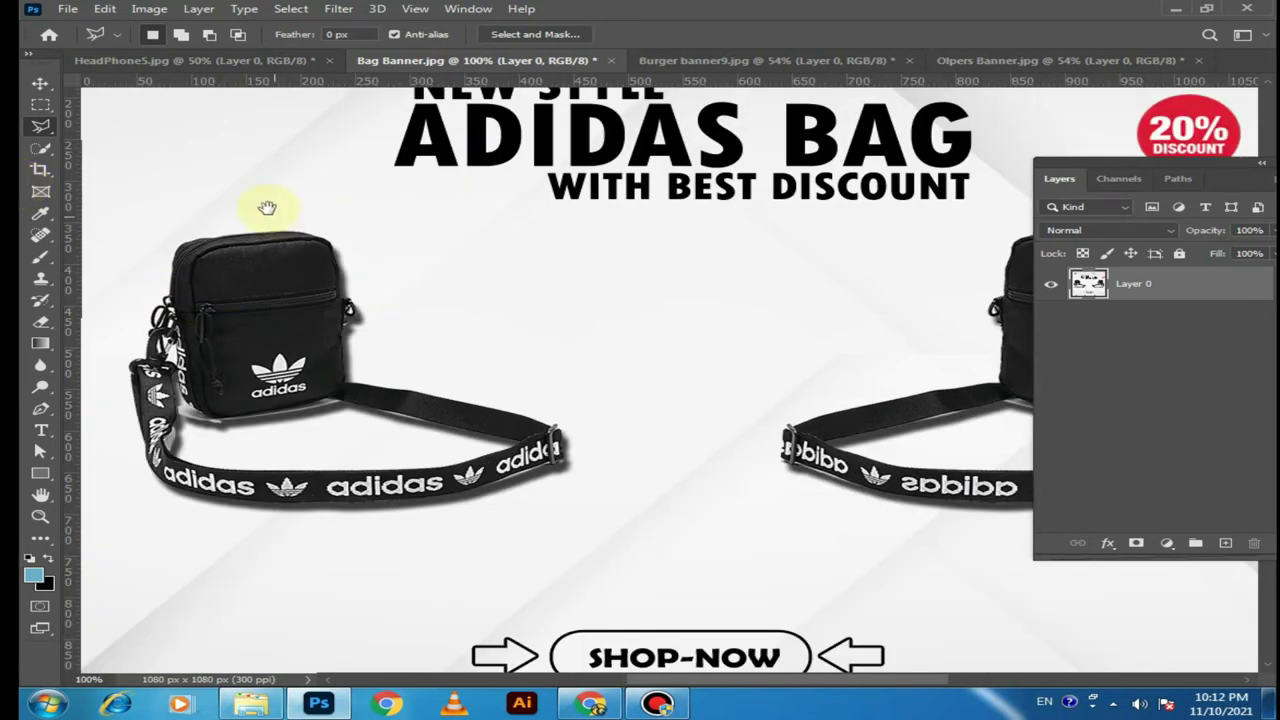
{"action": "mouse_move", "coordinate": [234, 177]}
{"action": "left_mouse_down"}
{"action": "mouse_move", "coordinate": [687, 430]}
{"action": "mouse_move", "coordinate": [500, 349]}
{"action": "left_mouse_up"}
{"action": "key", "text": "ctrl+minus"}
{"action": "key", "text": "ctrl+minus"}
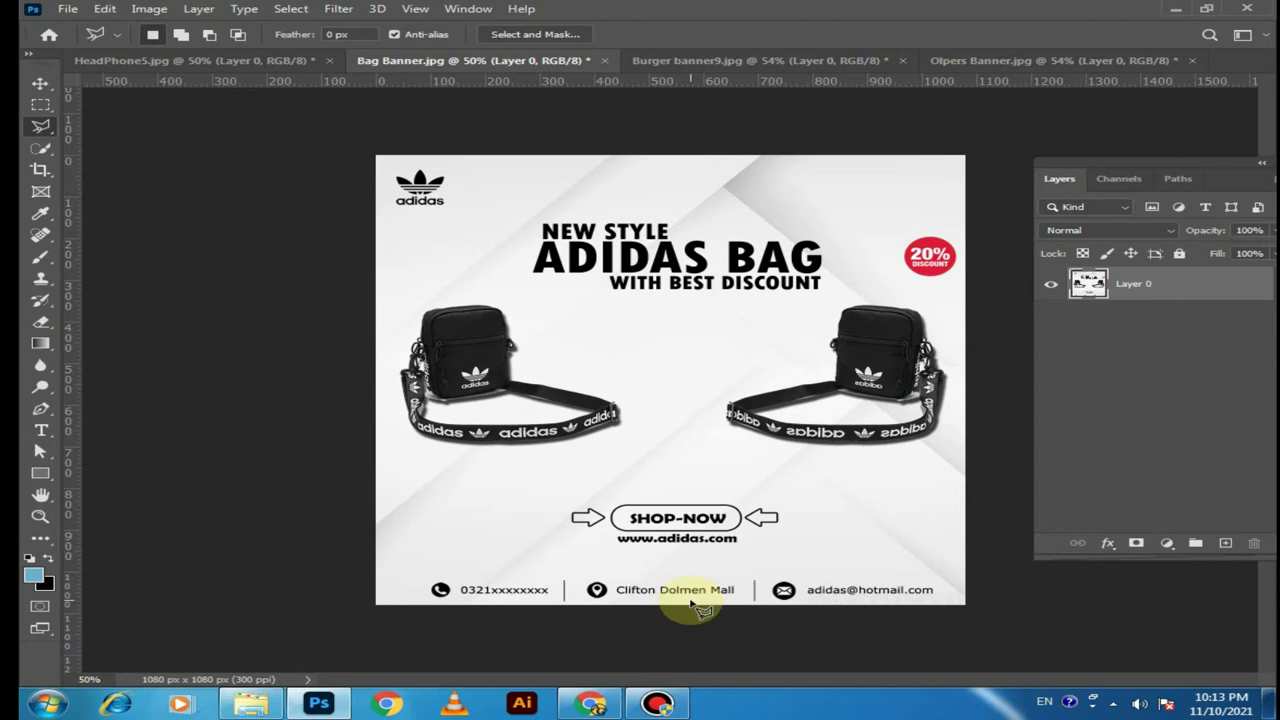
Search Google Fonts for 'bebas', download the Bebas Neue family zip, and open it
{"action": "left_click", "coordinate": [589, 707]}
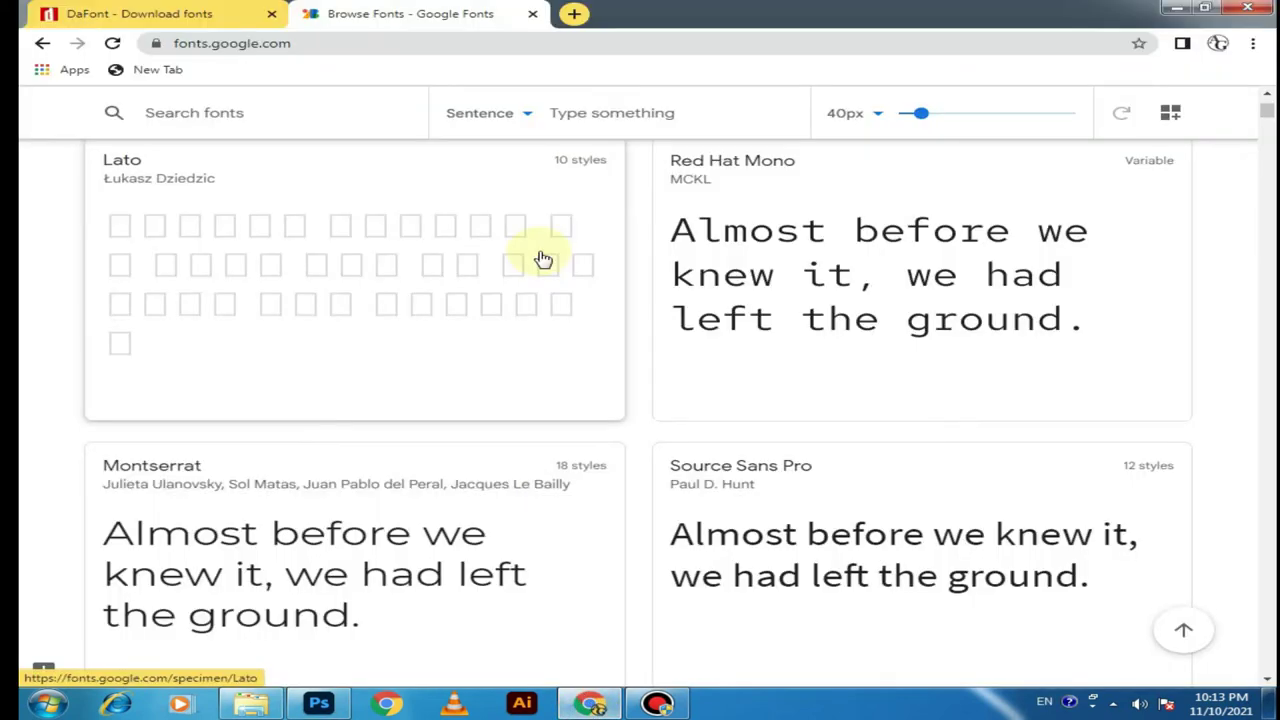
{"action": "scroll", "coordinate": [540, 257], "scroll_direction": "up", "scroll_amount": 5}
{"action": "scroll", "coordinate": [540, 257], "scroll_direction": "up", "scroll_amount": 5}
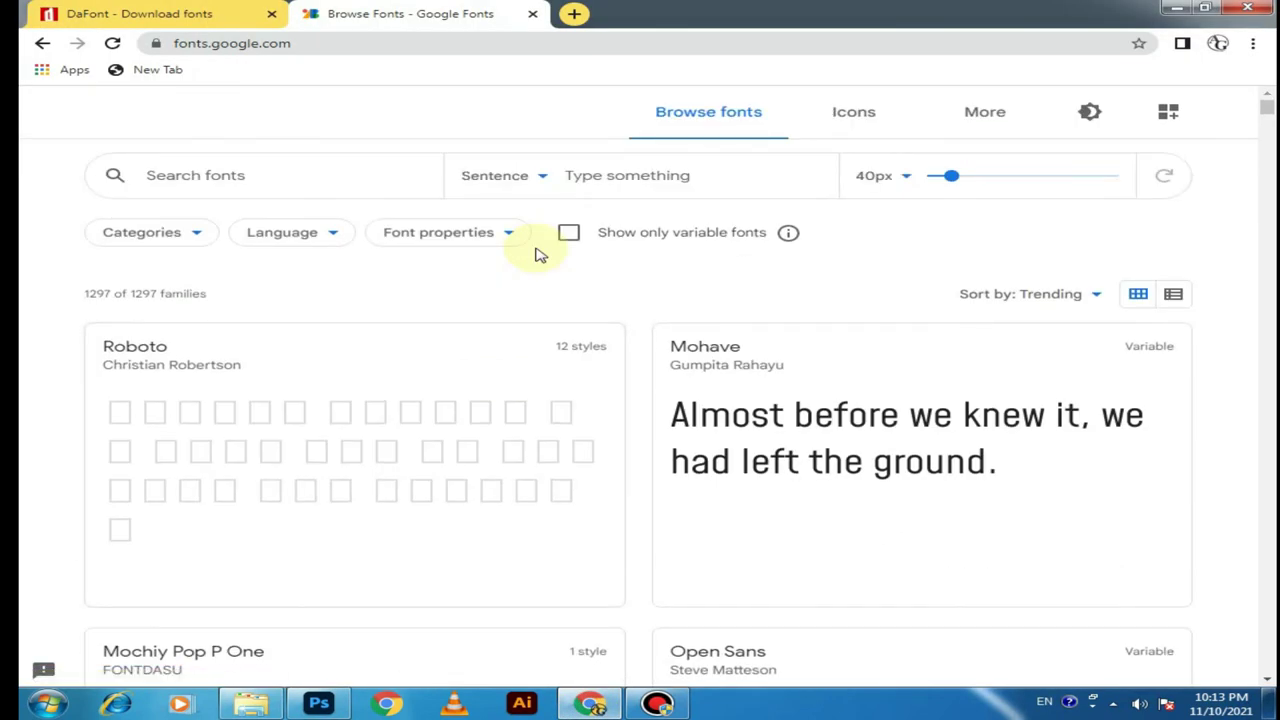
{"action": "left_click", "coordinate": [310, 172]}
{"action": "type", "text": "bebas"}
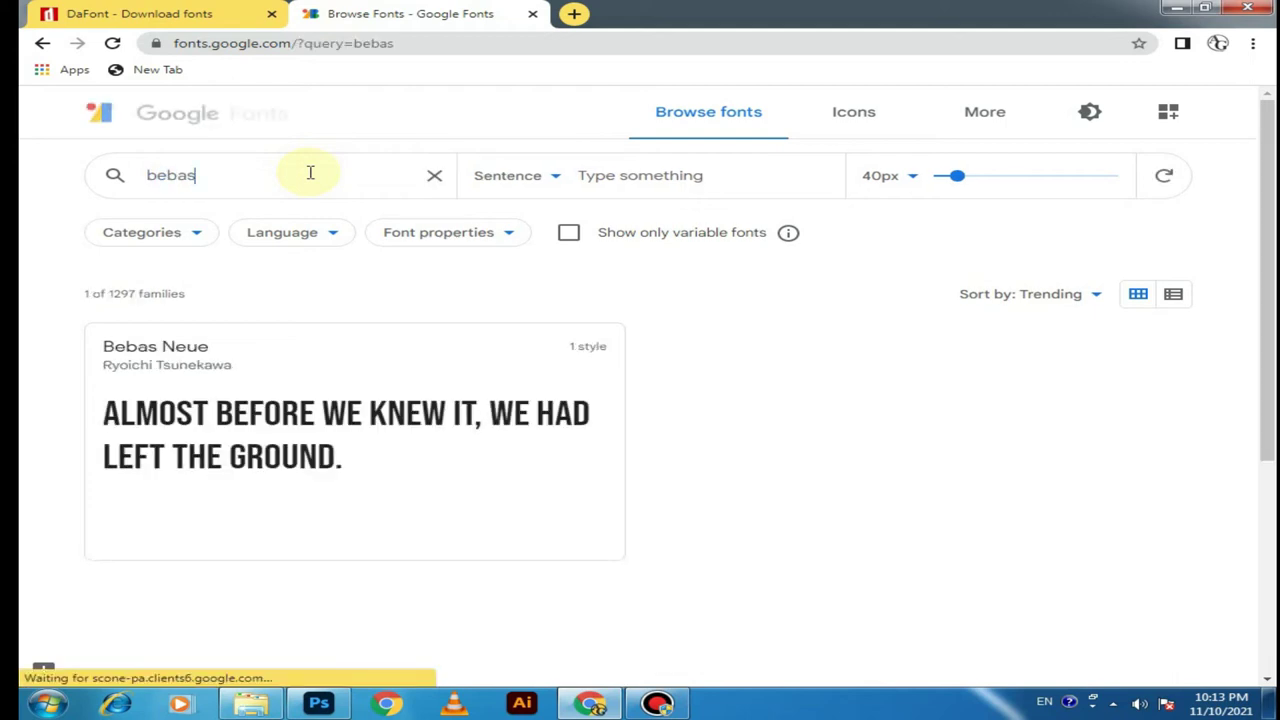
{"action": "left_click", "coordinate": [313, 418]}
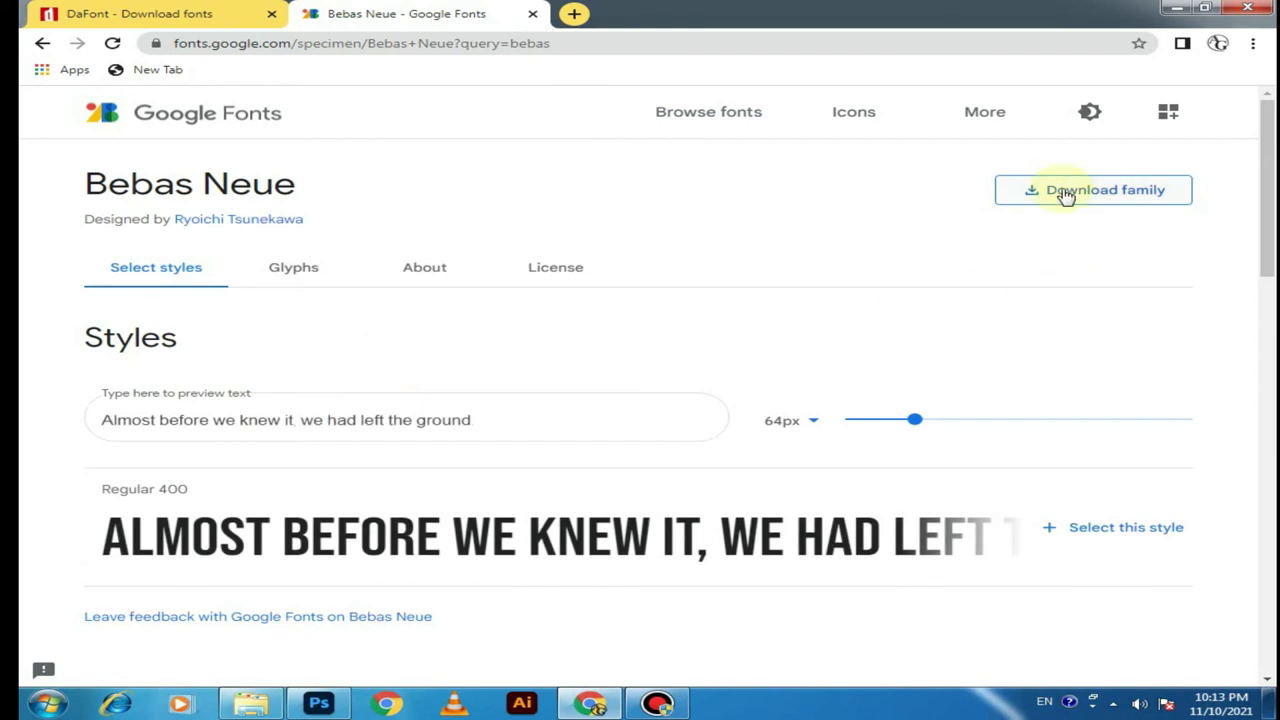
{"action": "left_click", "coordinate": [1066, 190]}
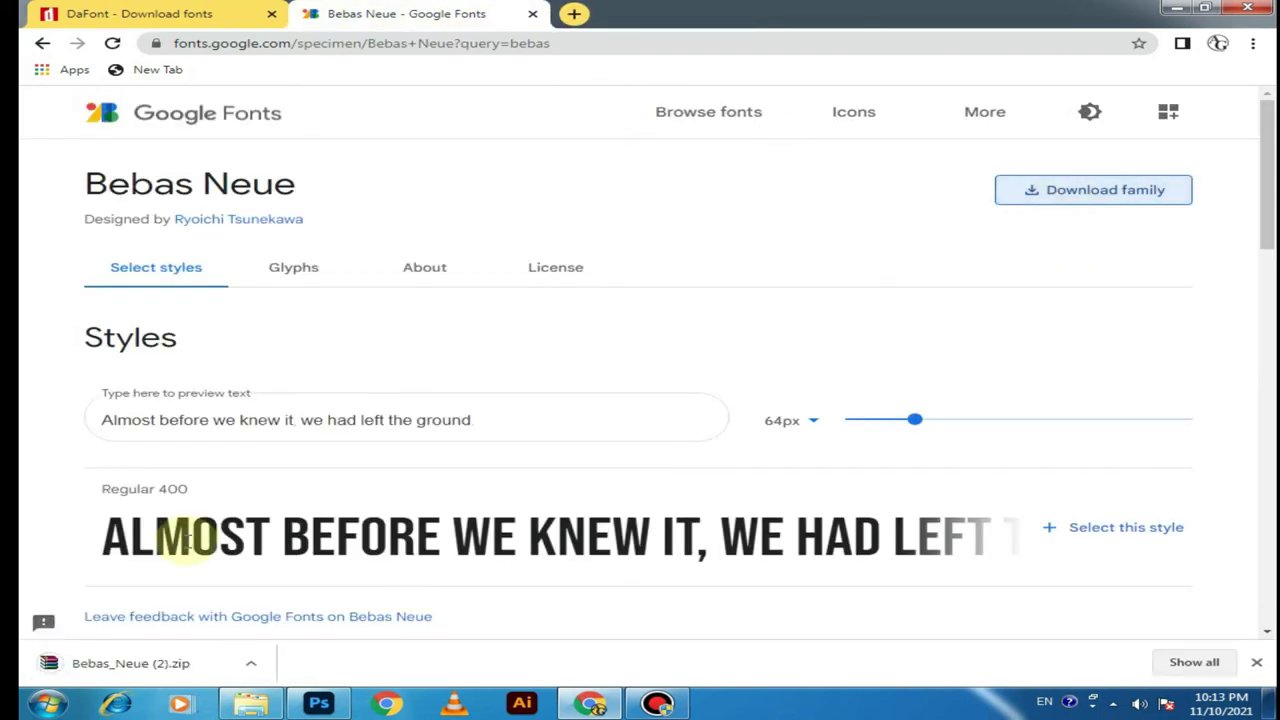
{"action": "left_click", "coordinate": [160, 662]}
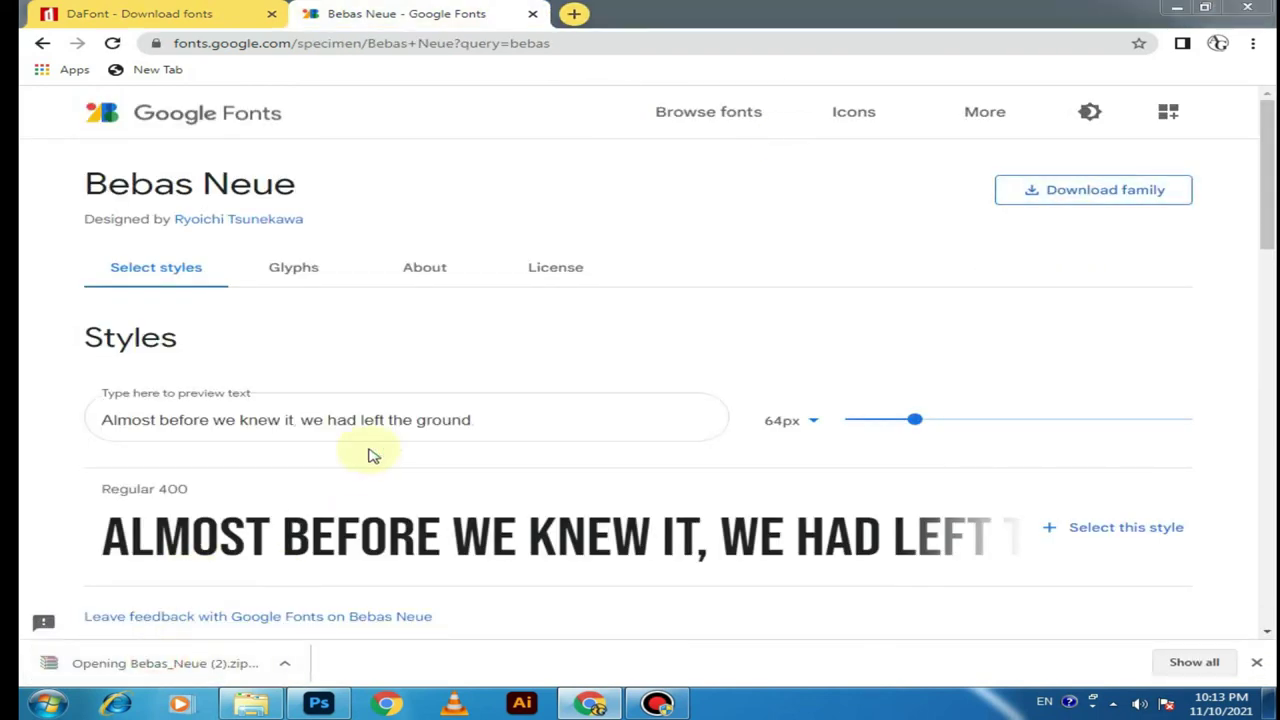
Install BebasNeue-Regular from the zip, then close the font viewer and WinRAR
{"action": "key", "text": "Down"}
{"action": "key", "text": "Down"}
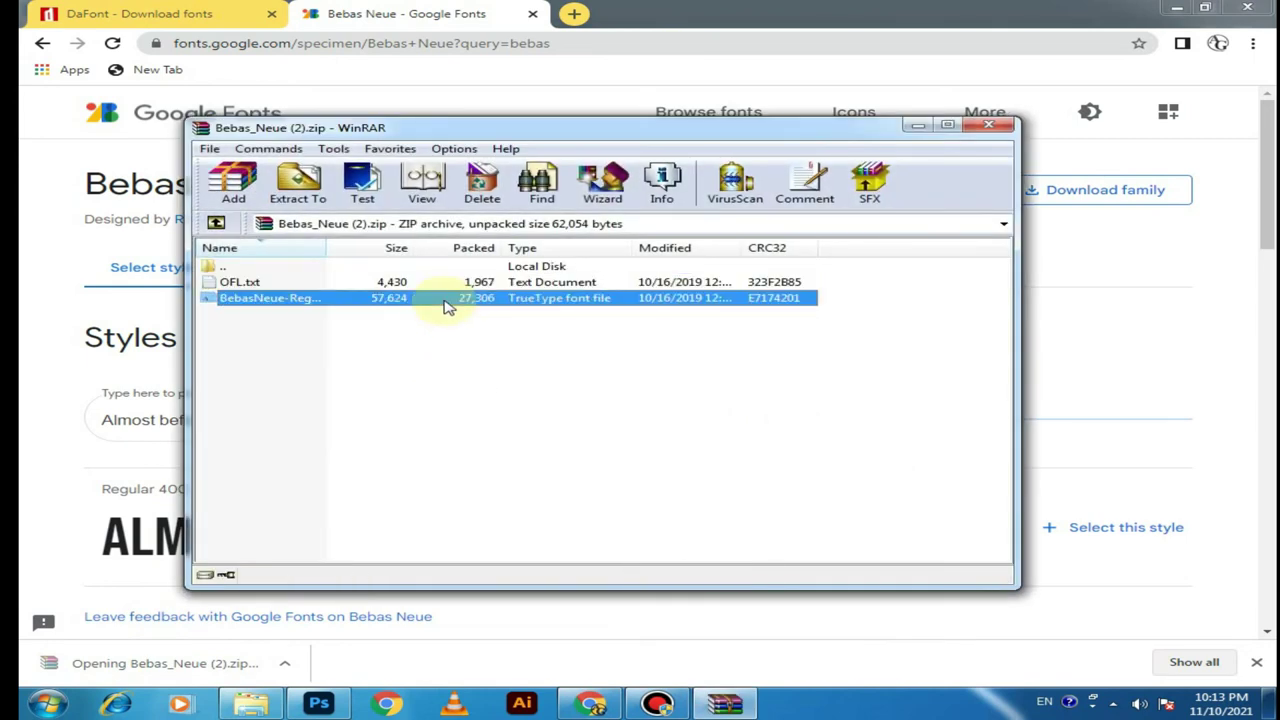
{"action": "key", "text": "Return"}
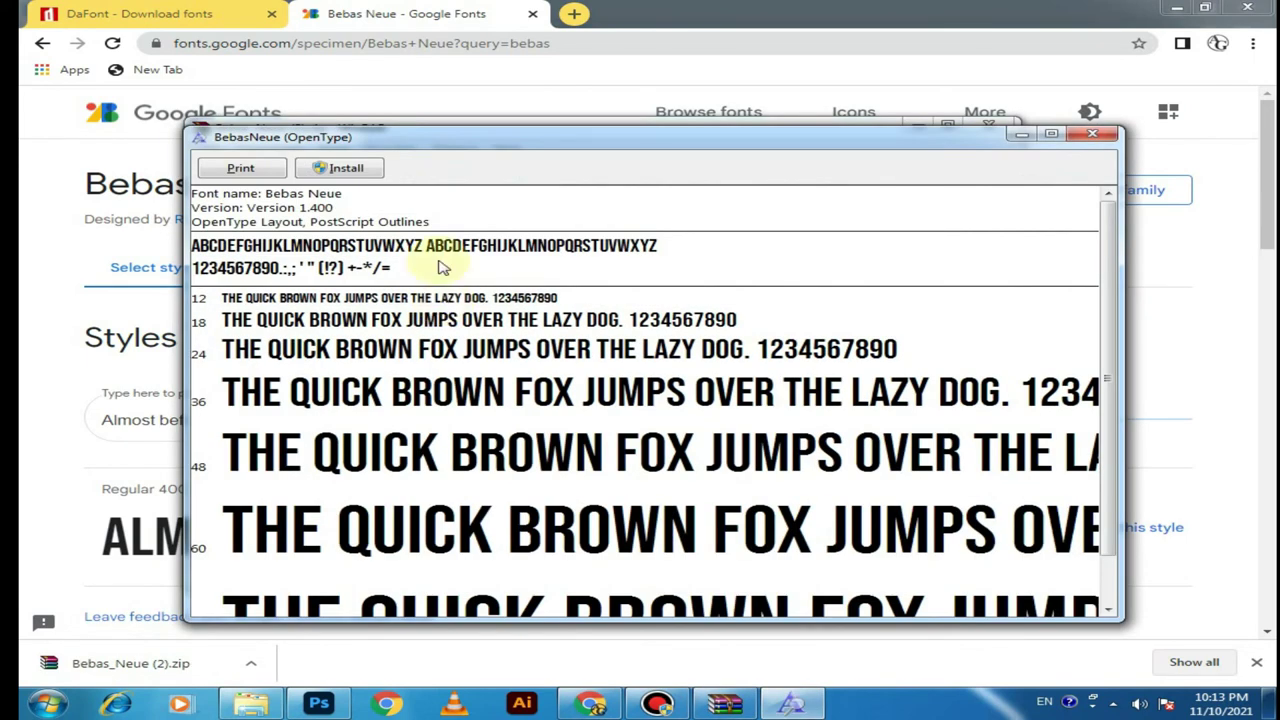
{"action": "left_click", "coordinate": [368, 167]}
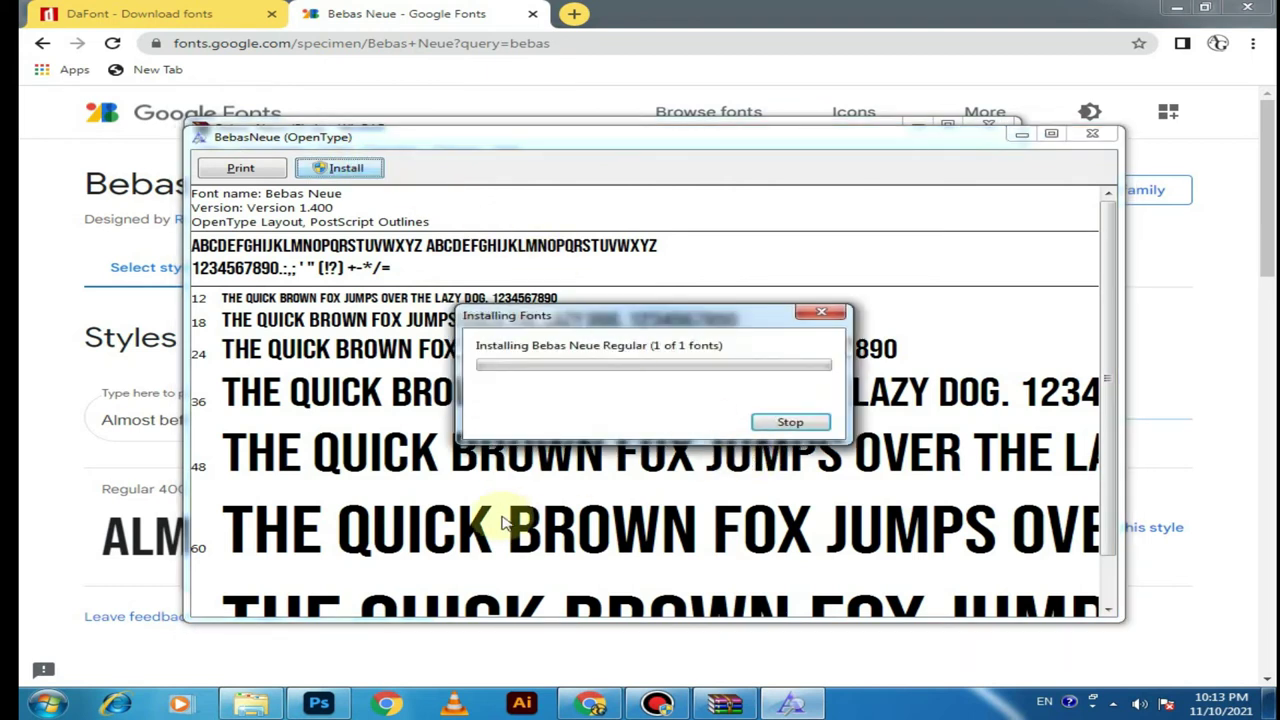
{"action": "left_click", "coordinate": [1092, 133]}
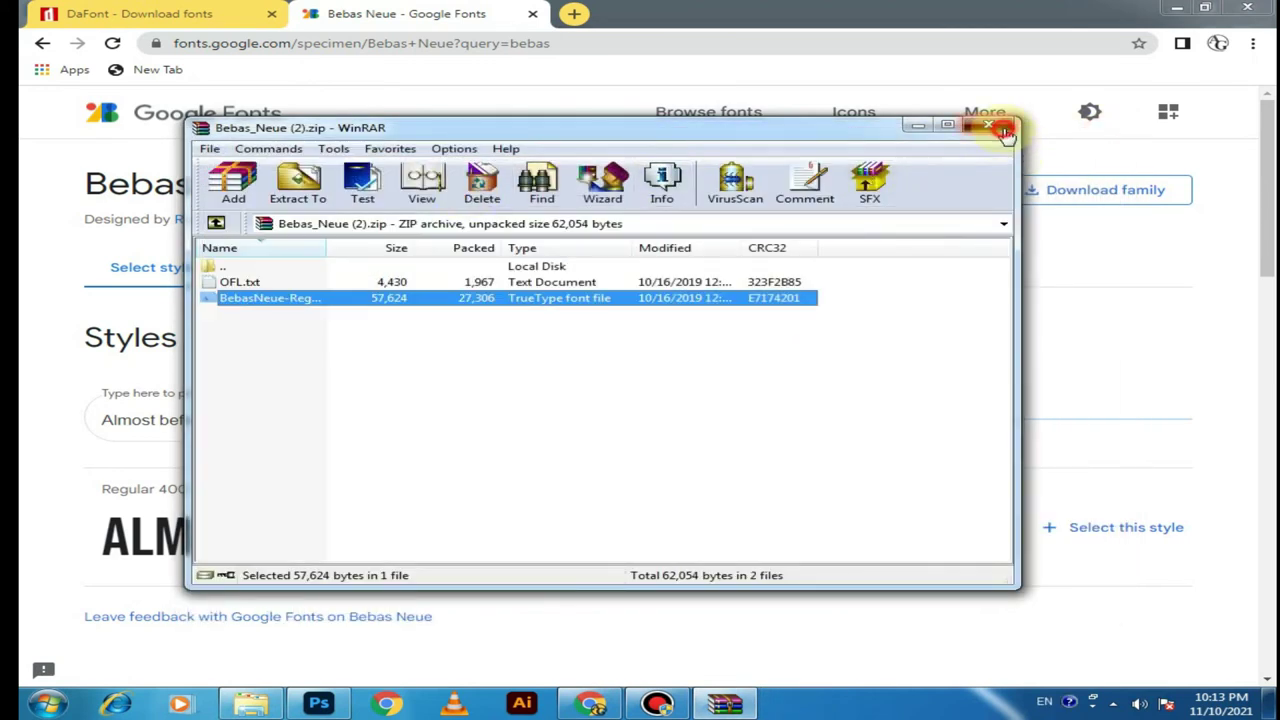
{"action": "left_click", "coordinate": [988, 125]}
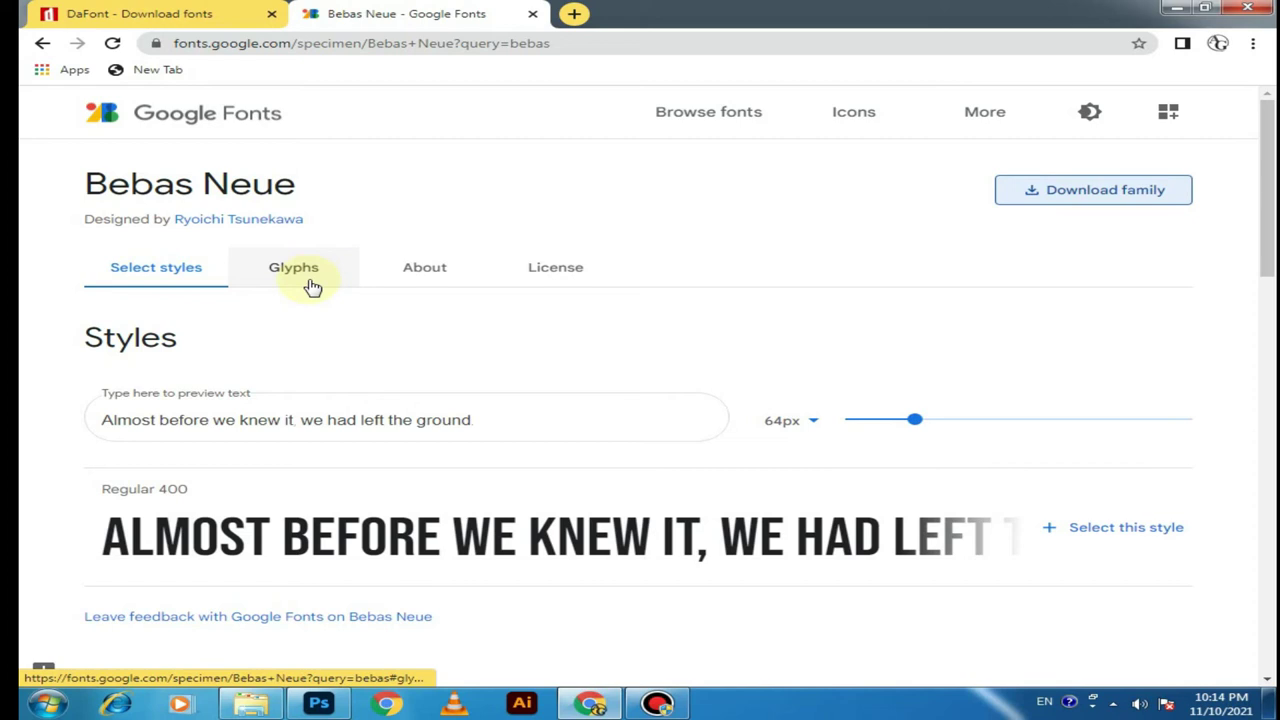
Open the desktop Winter image in Windows Photo Viewer and zoom to inspect it
{"action": "key", "text": "super+d"}
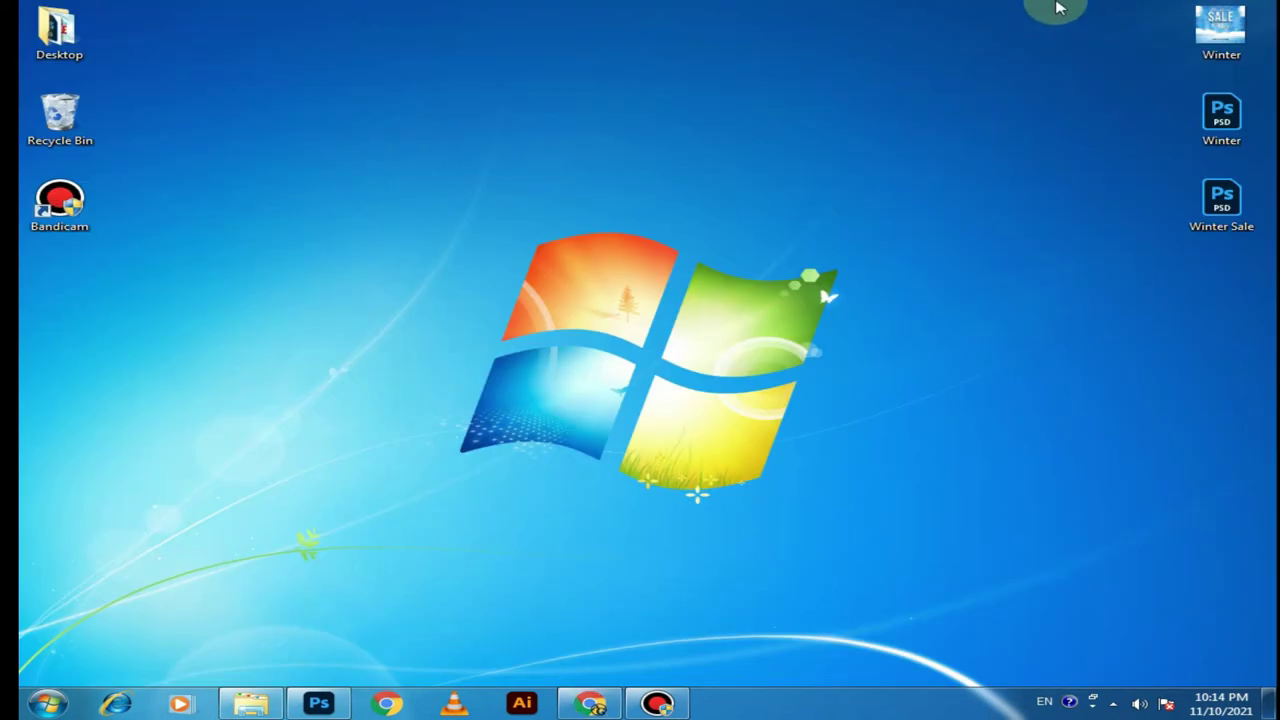
{"action": "left_click", "coordinate": [1228, 18]}
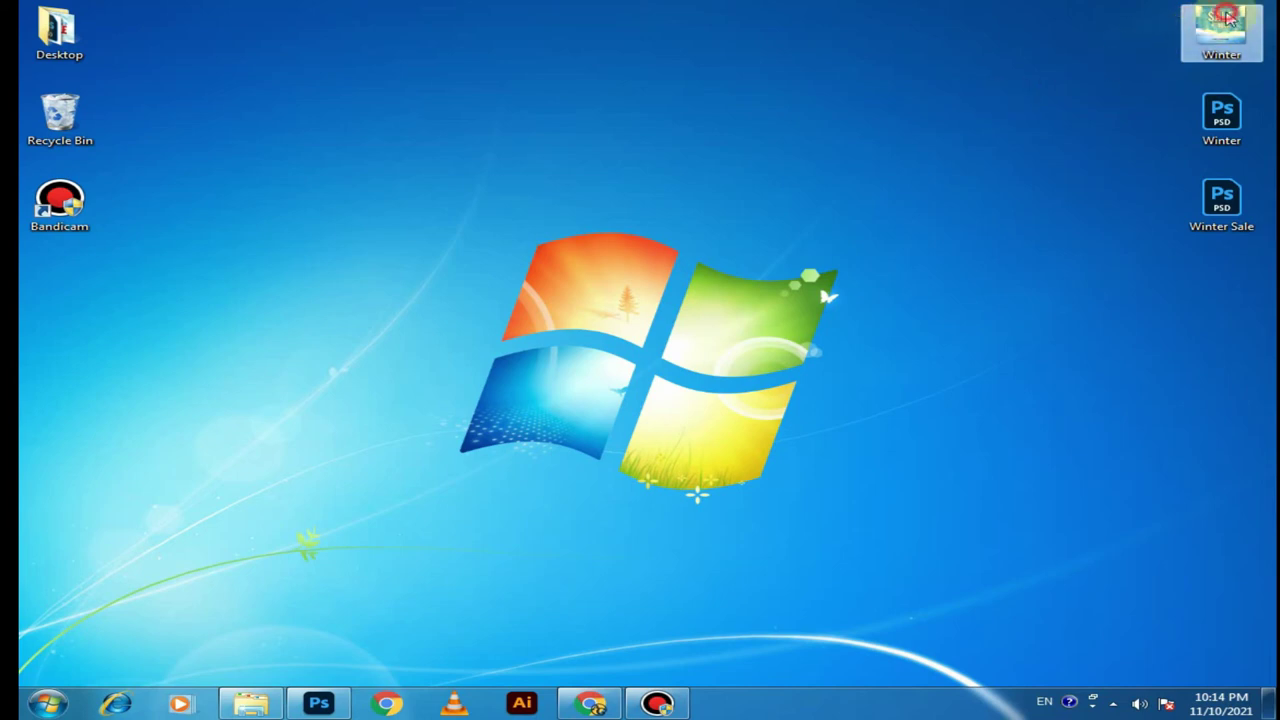
{"action": "right_click", "coordinate": [1205, 45]}
{"action": "left_click", "coordinate": [1180, 55]}
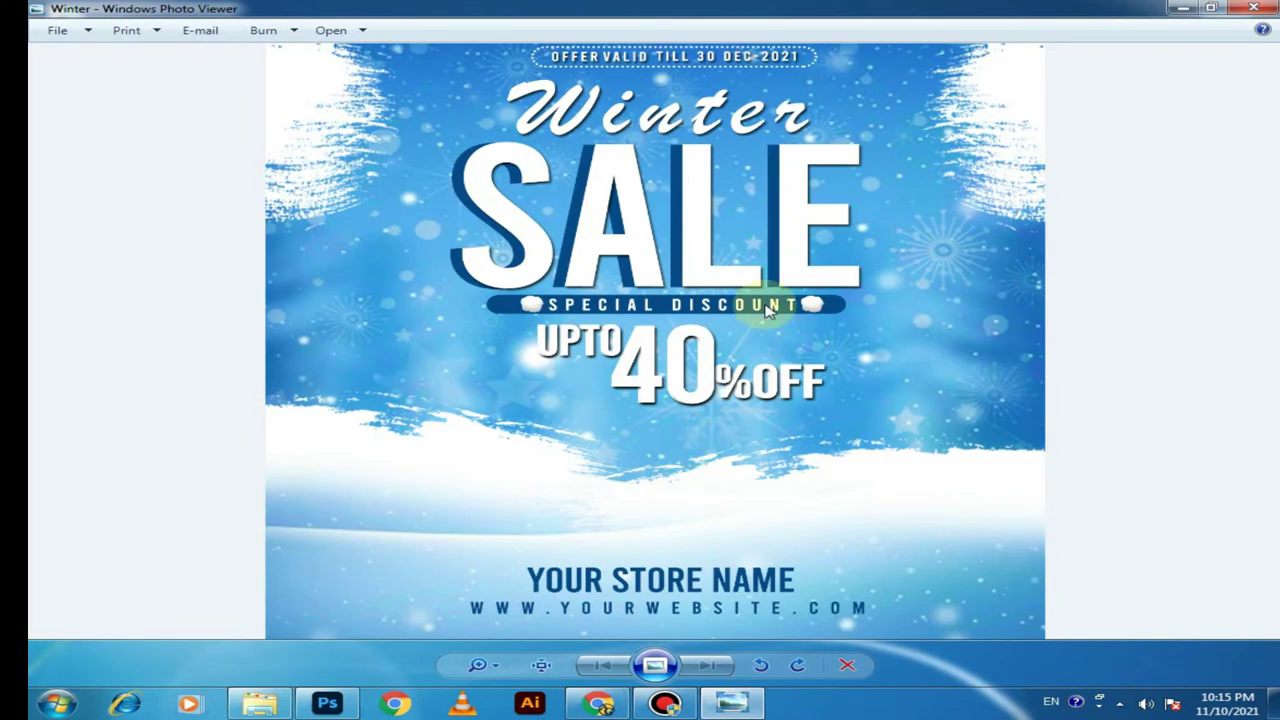
{"action": "scroll", "coordinate": [766, 310], "scroll_direction": "up", "scroll_amount": 2}
{"action": "scroll", "coordinate": [786, 250], "scroll_direction": "up", "scroll_amount": 2}
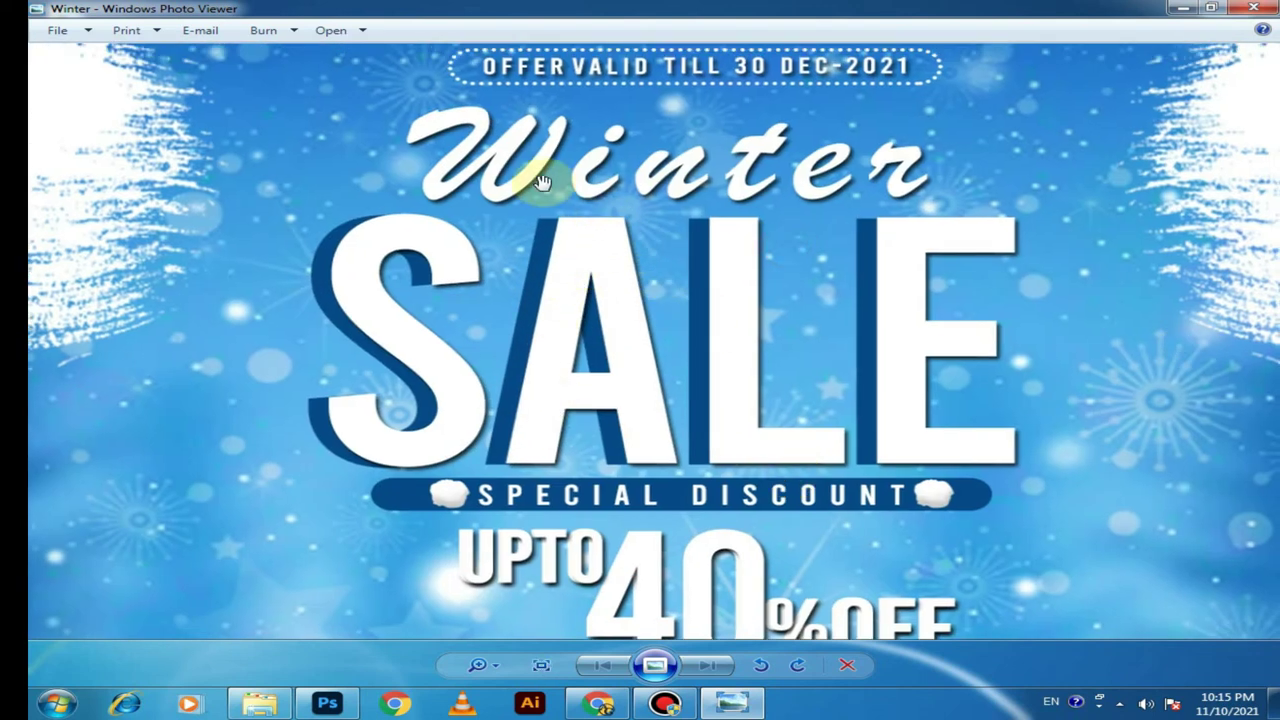
{"action": "scroll", "coordinate": [541, 183], "scroll_direction": "down", "scroll_amount": 3}
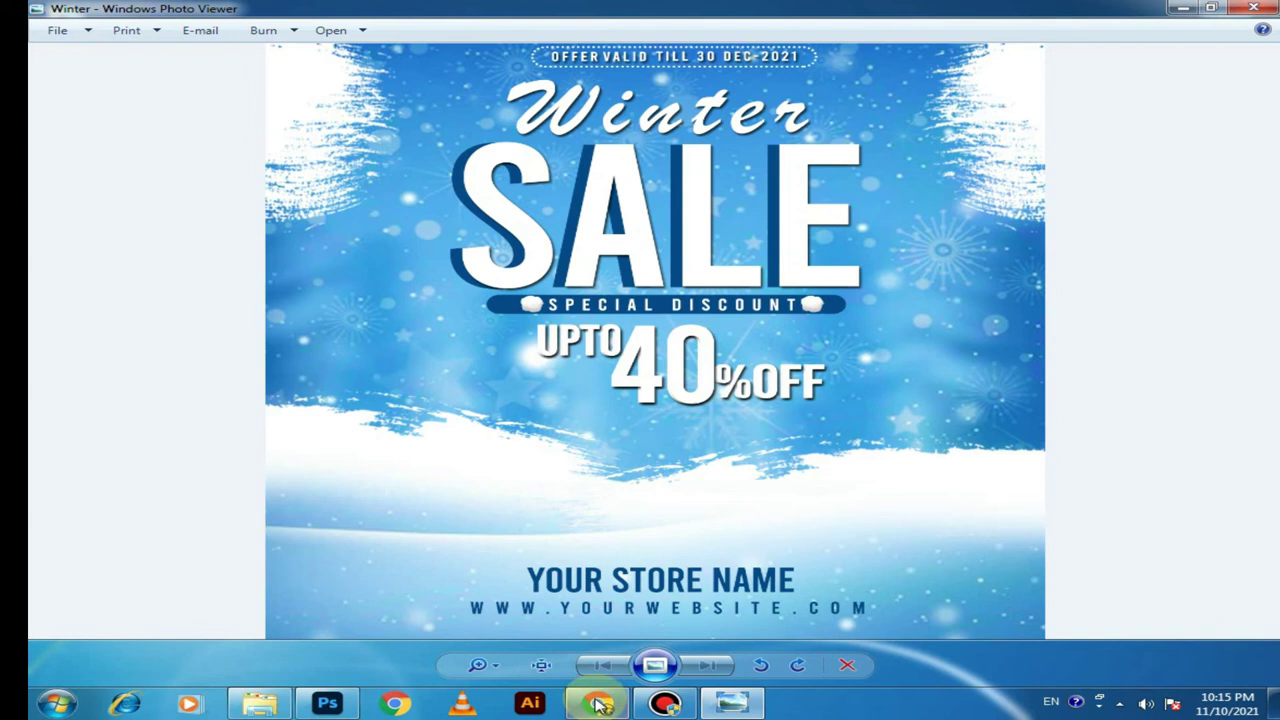
Return to the browser and browse the DaFont homepage's font categories
{"action": "left_click", "coordinate": [598, 704]}
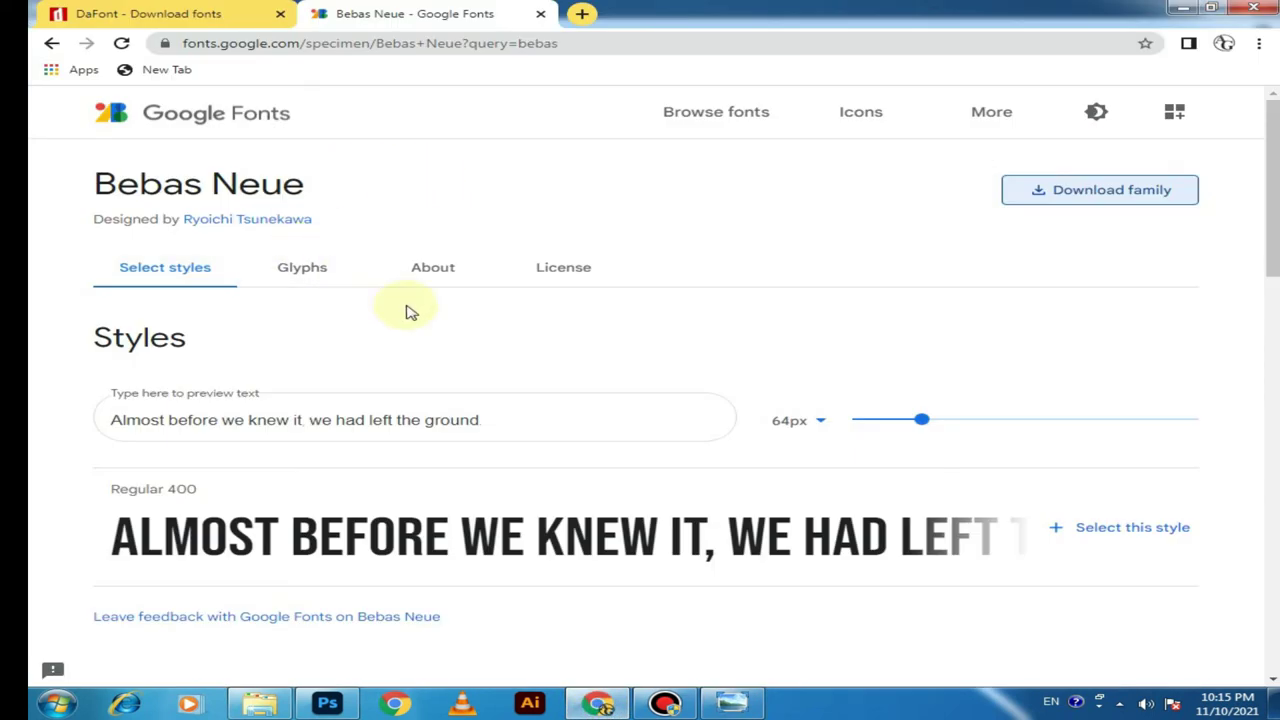
{"action": "left_click", "coordinate": [52, 44]}
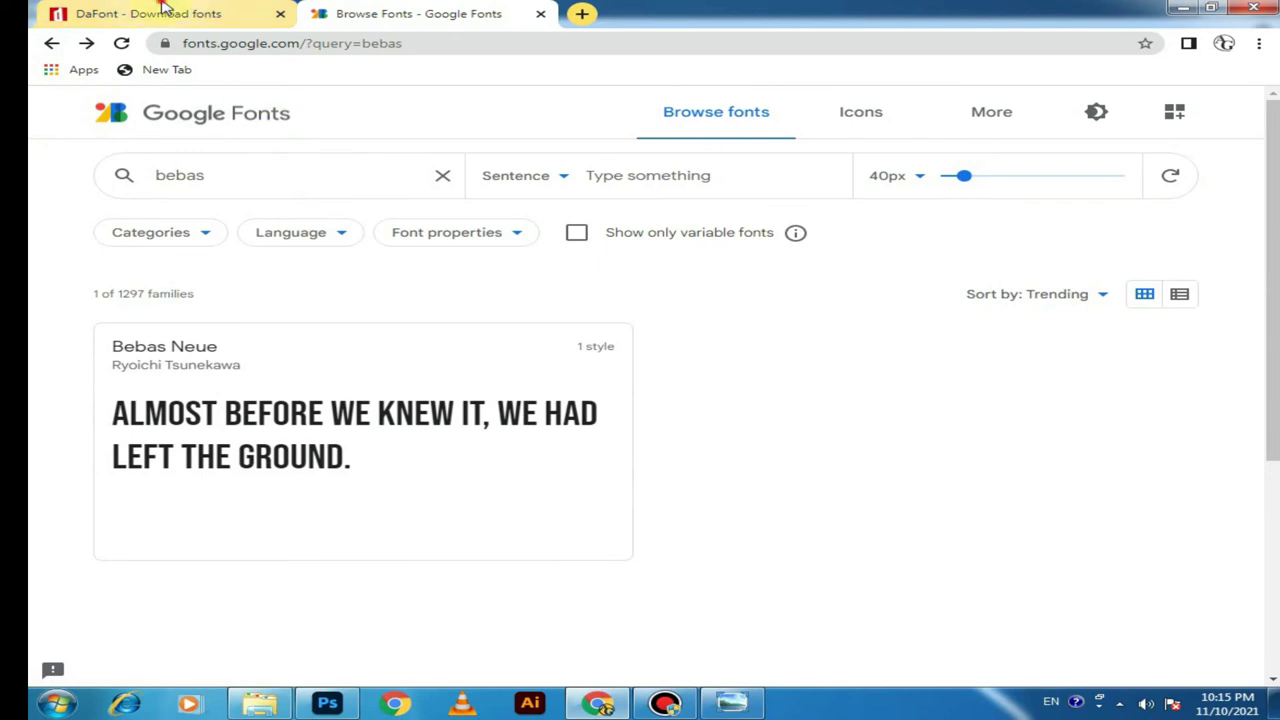
{"action": "left_click", "coordinate": [163, 12]}
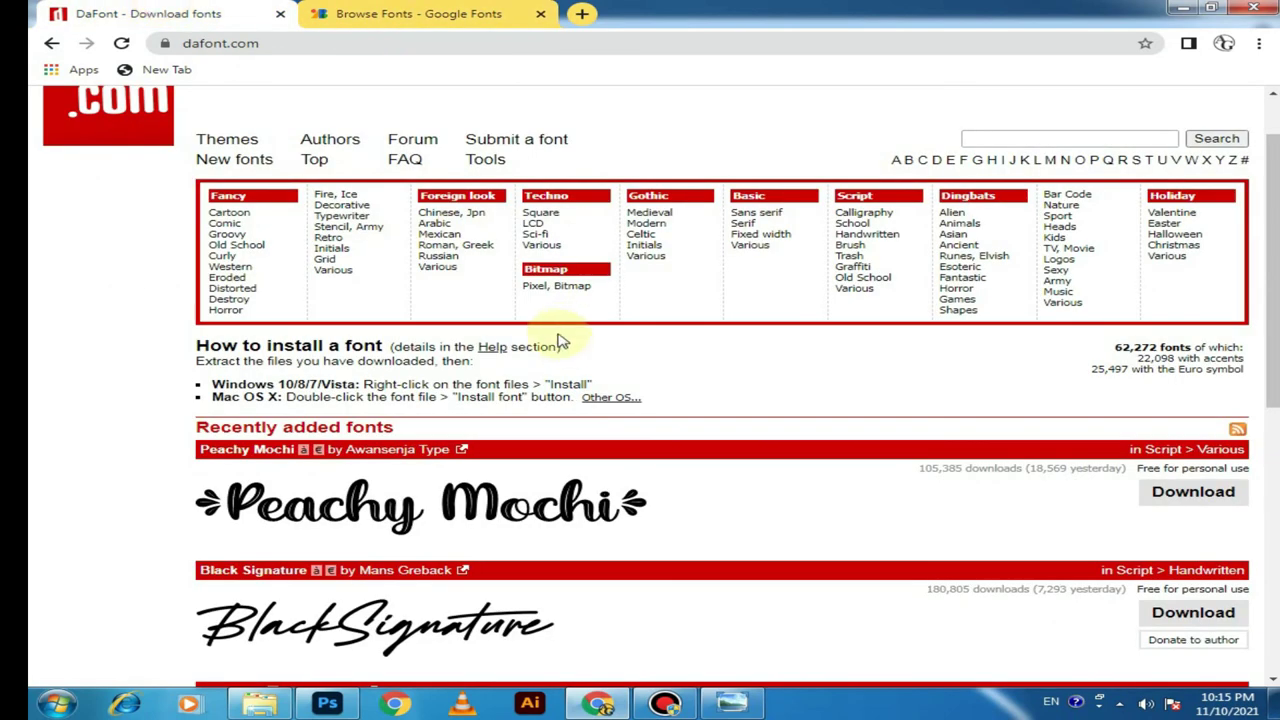
{"action": "scroll", "coordinate": [690, 429], "scroll_direction": "down", "scroll_amount": 2}
{"action": "scroll", "coordinate": [567, 384], "scroll_direction": "down", "scroll_amount": 3}
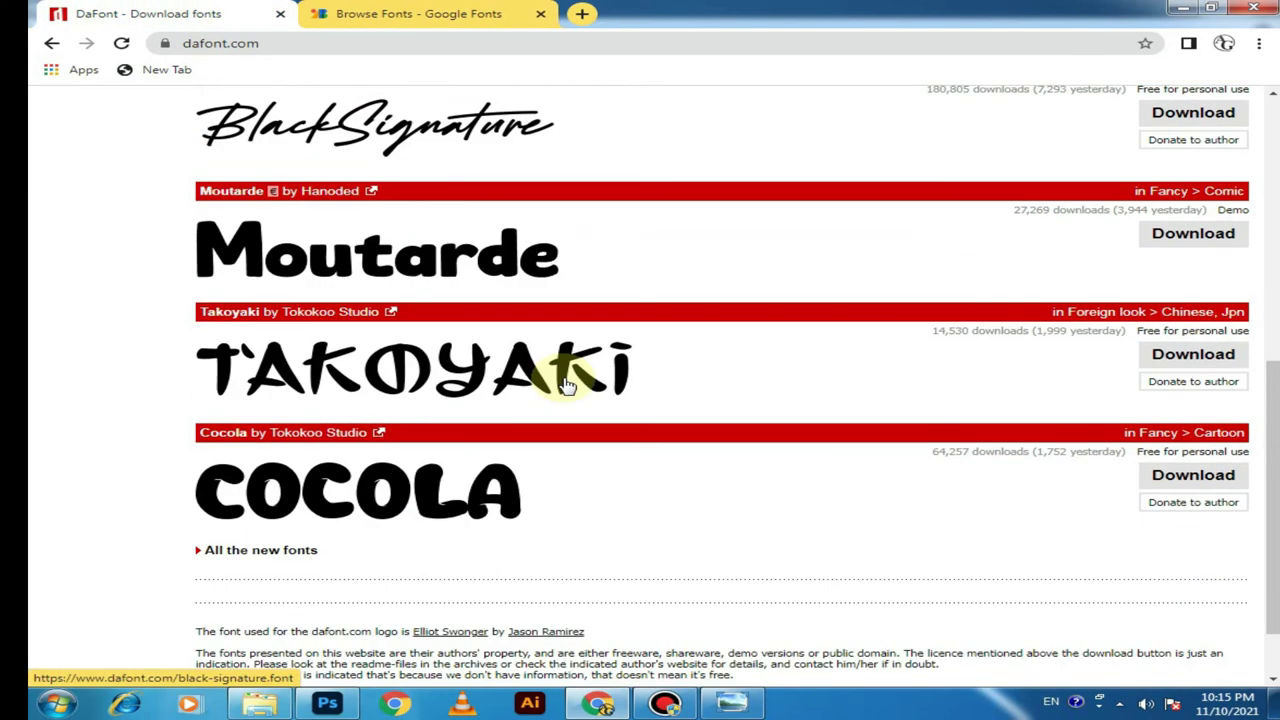
{"action": "scroll", "coordinate": [567, 384], "scroll_direction": "up", "scroll_amount": 4}
{"action": "scroll", "coordinate": [1114, 400], "scroll_direction": "up", "scroll_amount": 2}
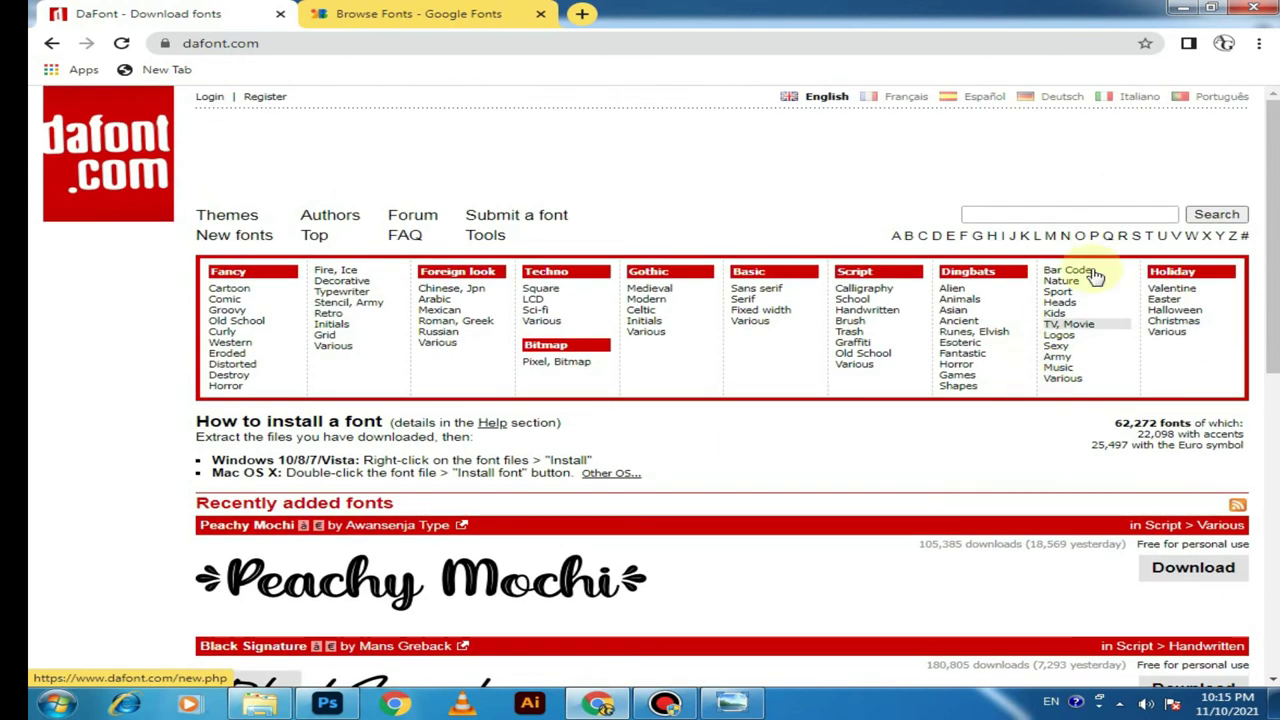
Search DaFont for 'bebas' and review the four results: Bebas, Bebast, Bebas Kai, Bebas Neue
{"action": "left_click", "coordinate": [1093, 211]}
{"action": "left_click", "coordinate": [988, 272]}
{"action": "left_click", "coordinate": [1197, 218]}
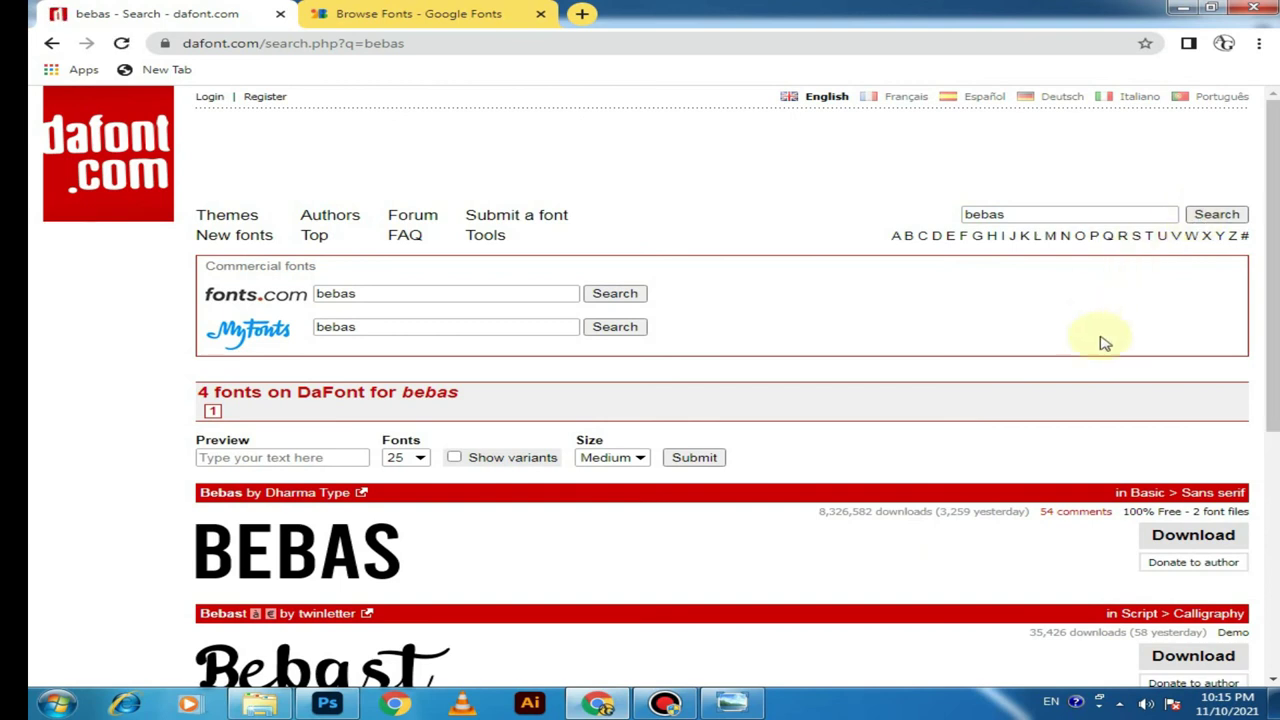
{"action": "left_click_drag", "start_coordinate": [1272, 380], "coordinate": [1272, 526]}
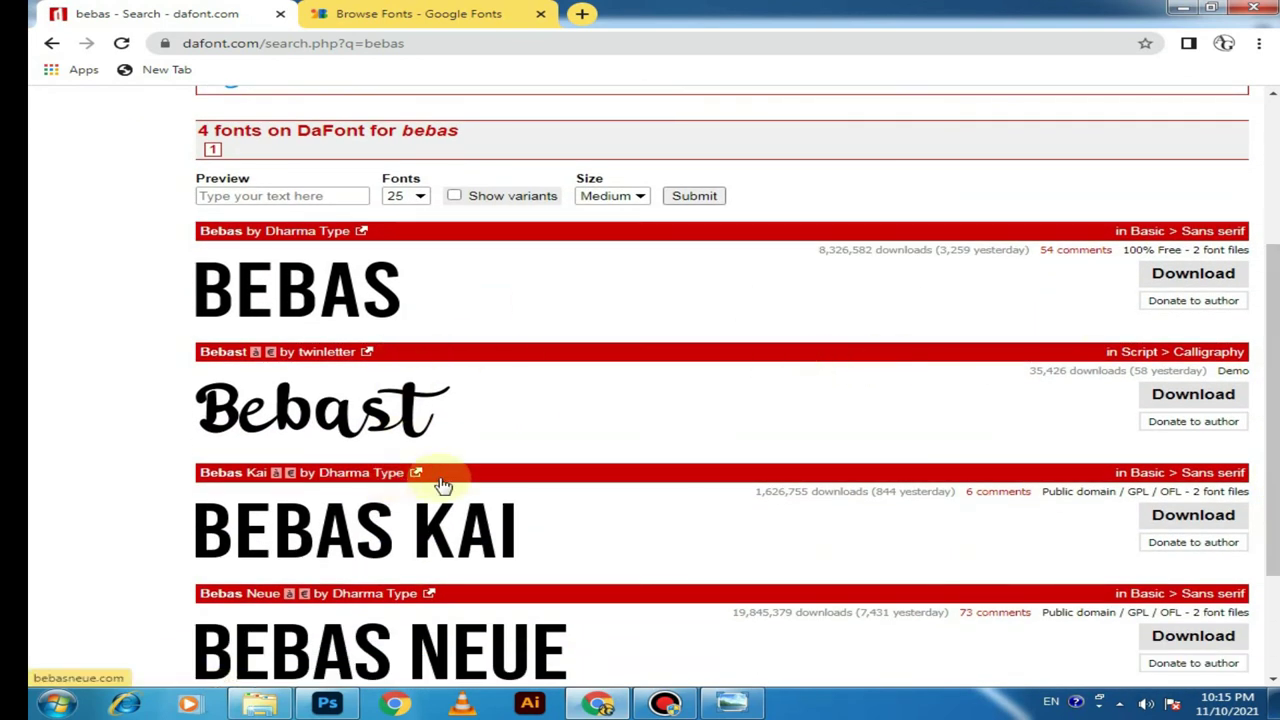
{"action": "scroll", "coordinate": [552, 540], "scroll_direction": "down", "scroll_amount": 1}
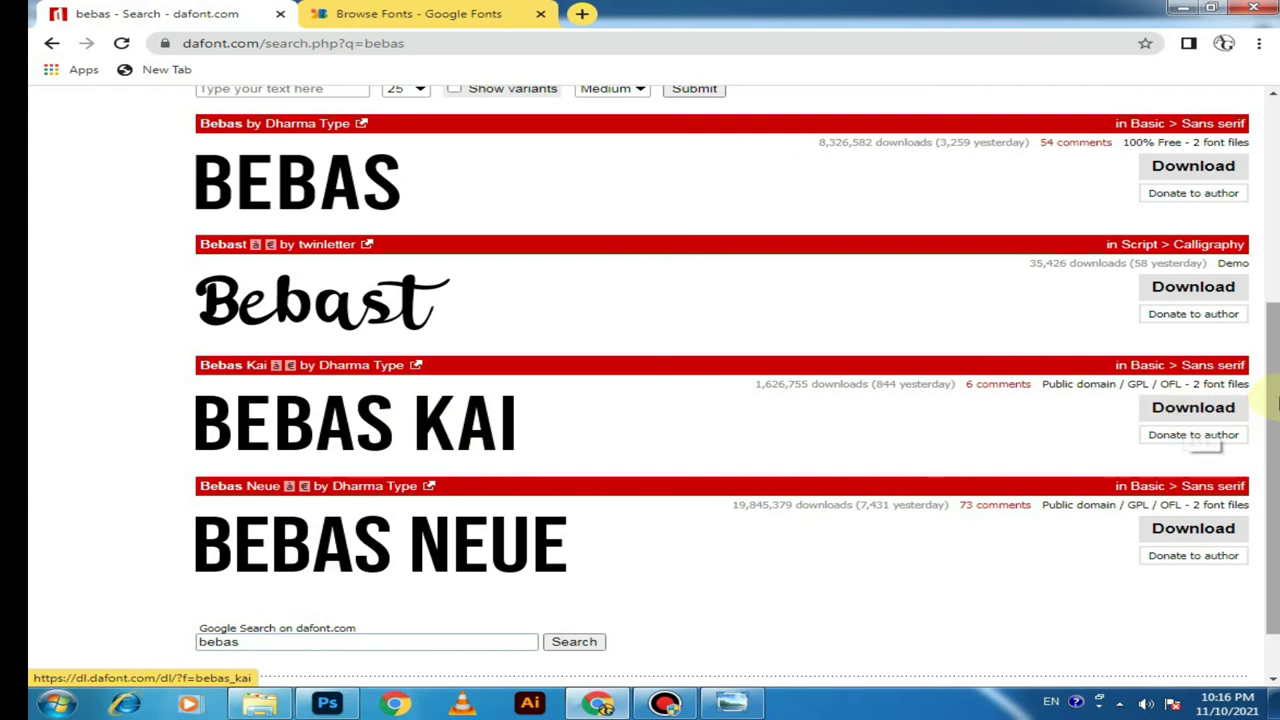
{"action": "scroll", "coordinate": [1272, 408], "scroll_direction": "up", "scroll_amount": 1}
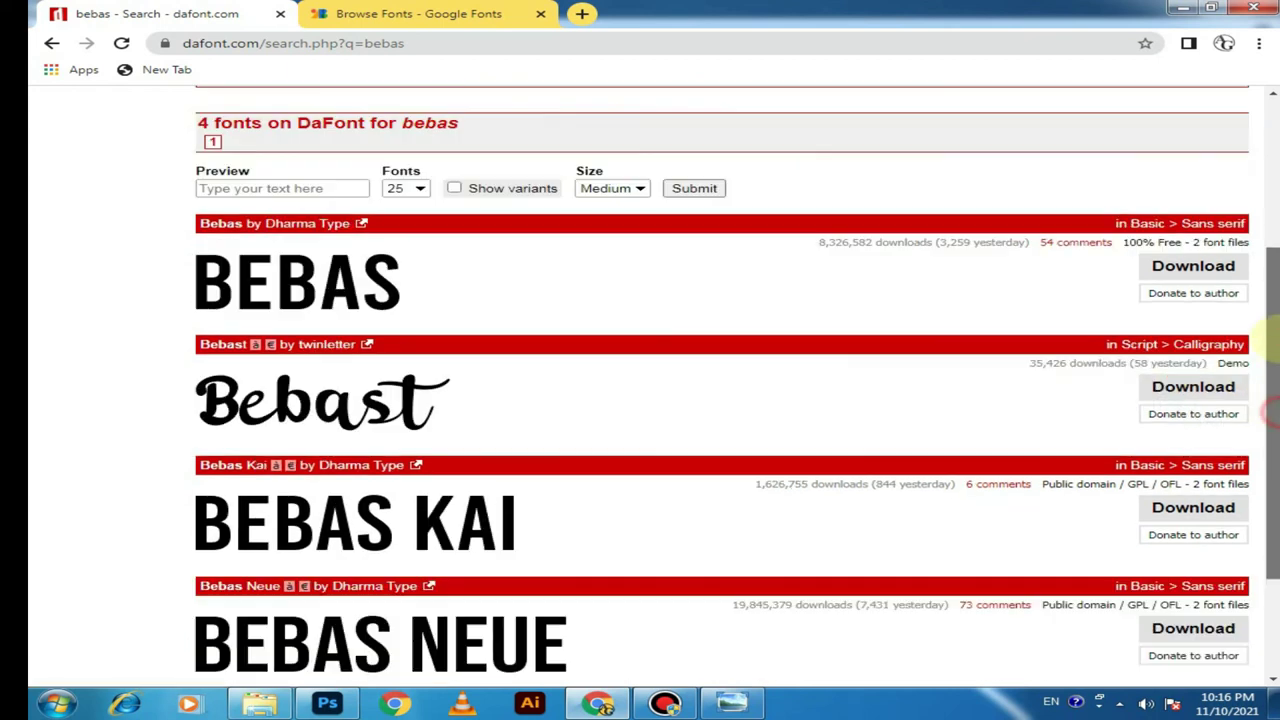
{"action": "scroll", "coordinate": [1268, 330], "scroll_direction": "up", "scroll_amount": 1}
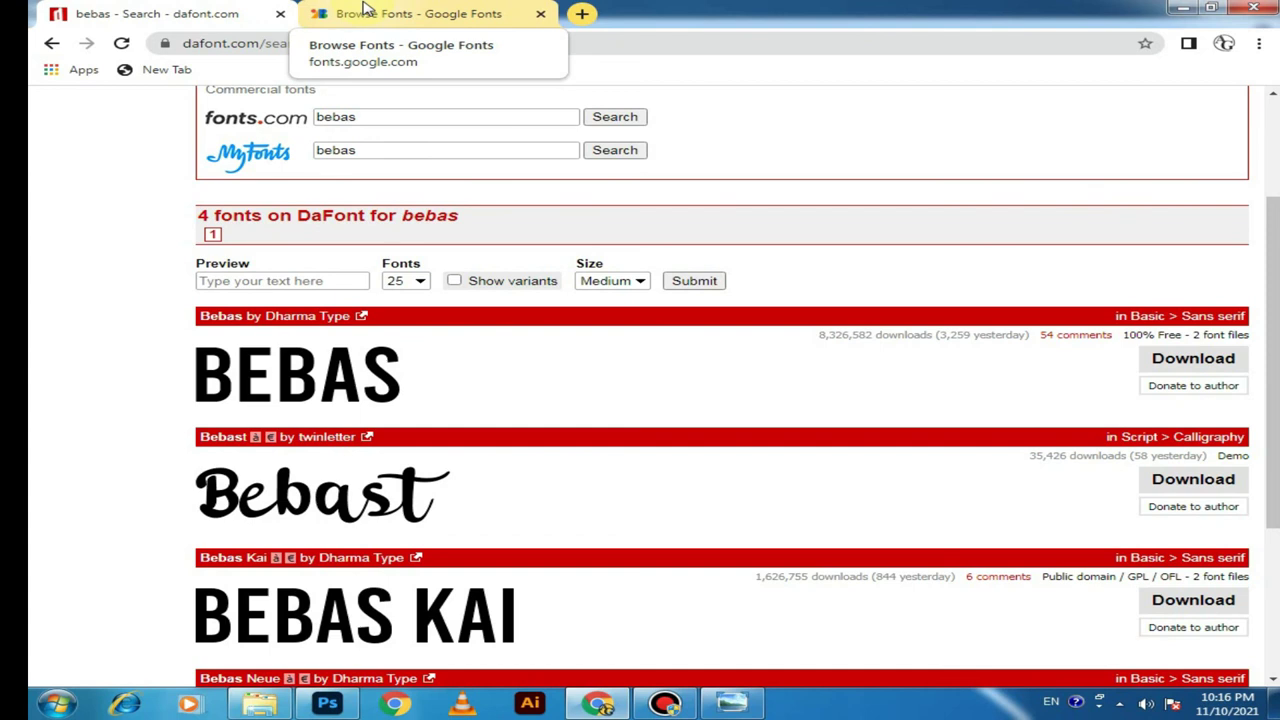
{"action": "left_click", "coordinate": [365, 12]}
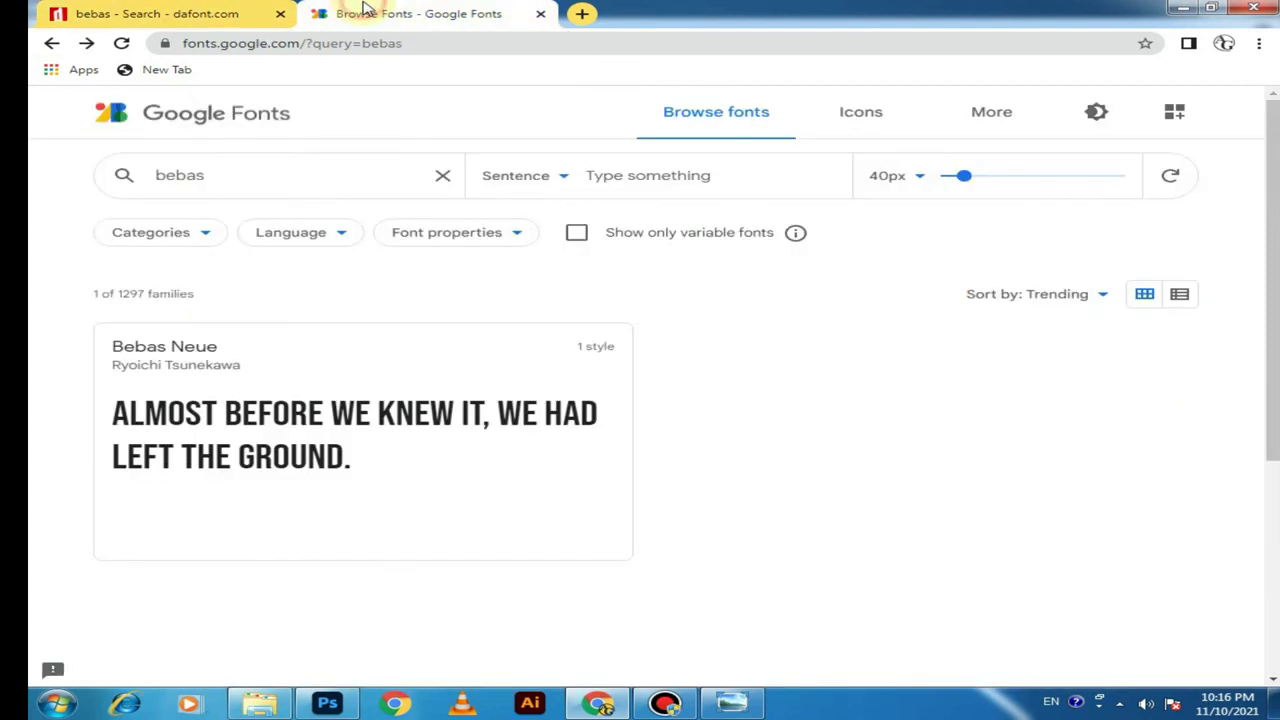
{"action": "left_click", "coordinate": [205, 12]}
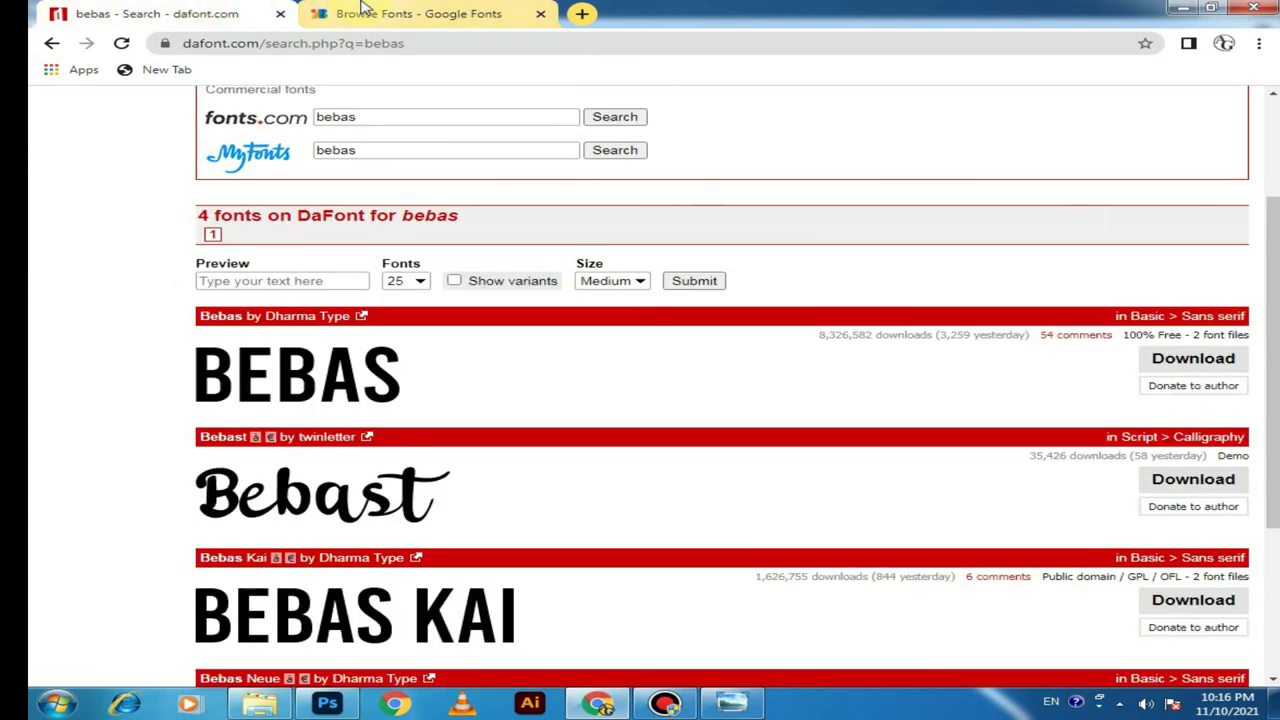